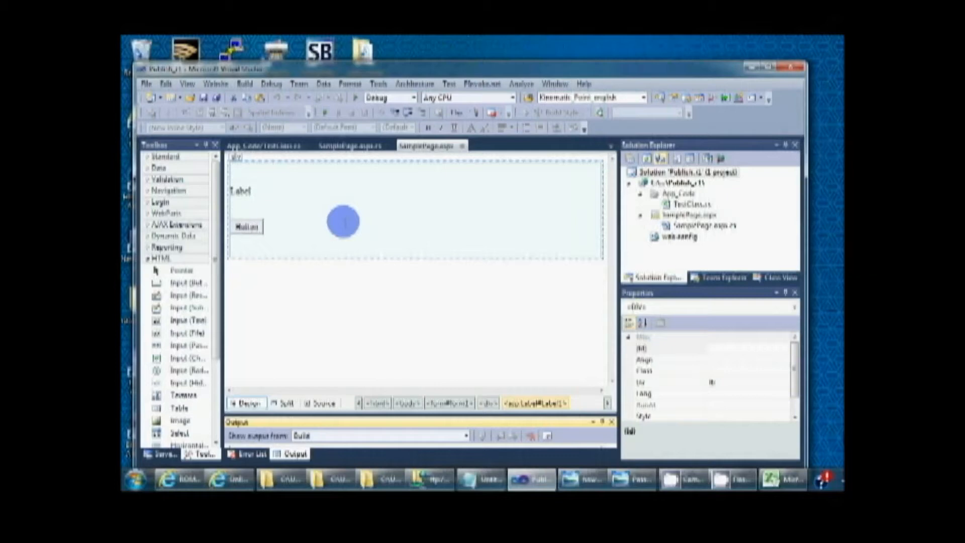
Step: Create a new folder named Testing_01 inside the site publishing folder on Local Disk (C:)
{"action": "left_click", "coordinate": [134, 479]}
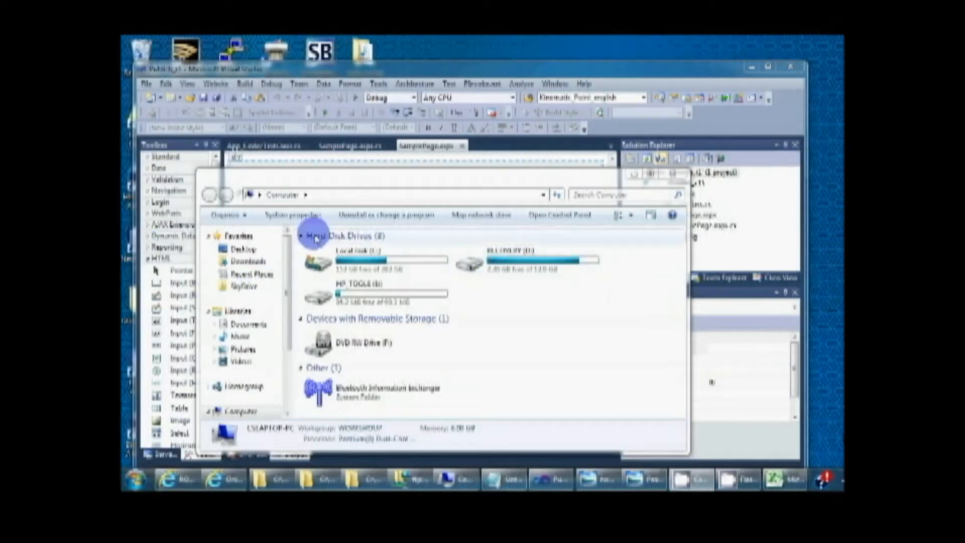
{"action": "double_click", "coordinate": [344, 256]}
{"action": "scroll", "coordinate": [383, 339], "scroll_direction": "down", "scroll_amount": 10}
{"action": "right_click", "coordinate": [401, 361]}
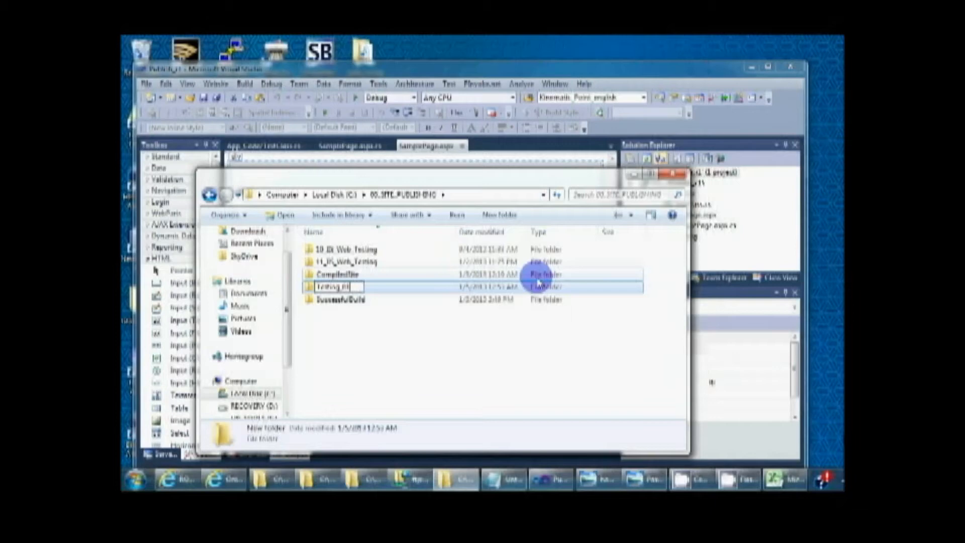
{"action": "key", "text": "Return"}
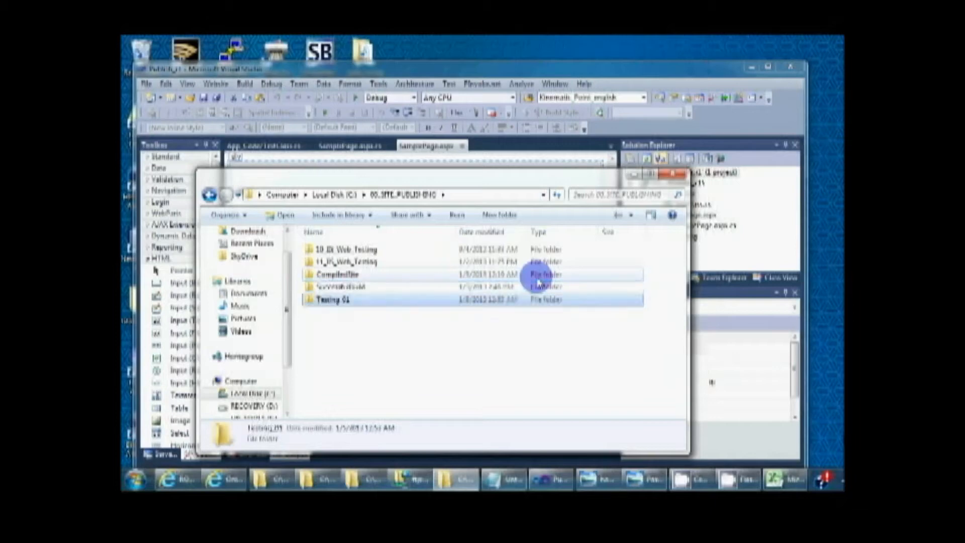
Step: Open the Testing_01 folder and move its window aside to uncover the Visual Studio project
{"action": "double_click", "coordinate": [326, 300]}
{"action": "key", "text": "BackSpace"}
{"action": "double_click", "coordinate": [338, 300]}
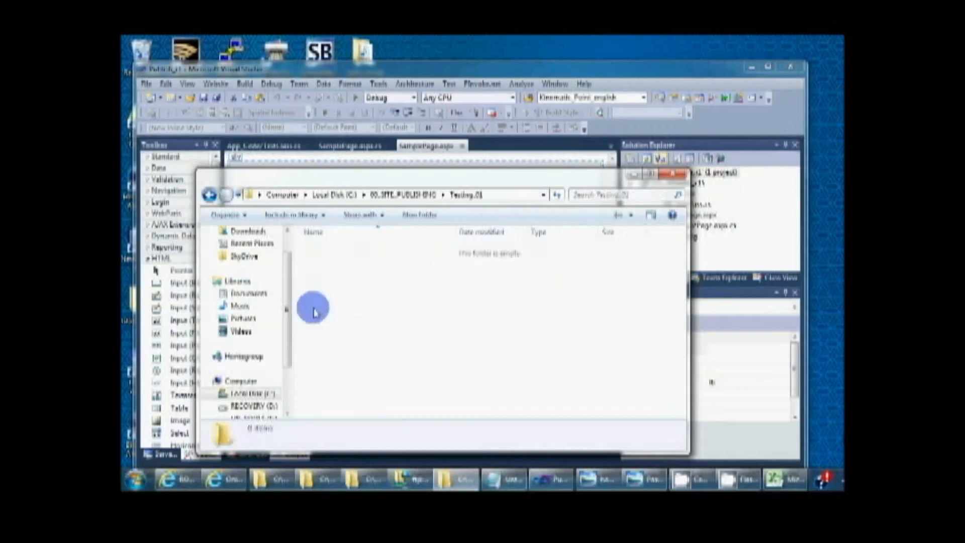
{"action": "left_click_drag", "start_coordinate": [437, 179], "coordinate": [704, 214]}
Step: Try to choose Local IIS as the target location for publishing the web site from Visual Studio
{"action": "left_click", "coordinate": [466, 74]}
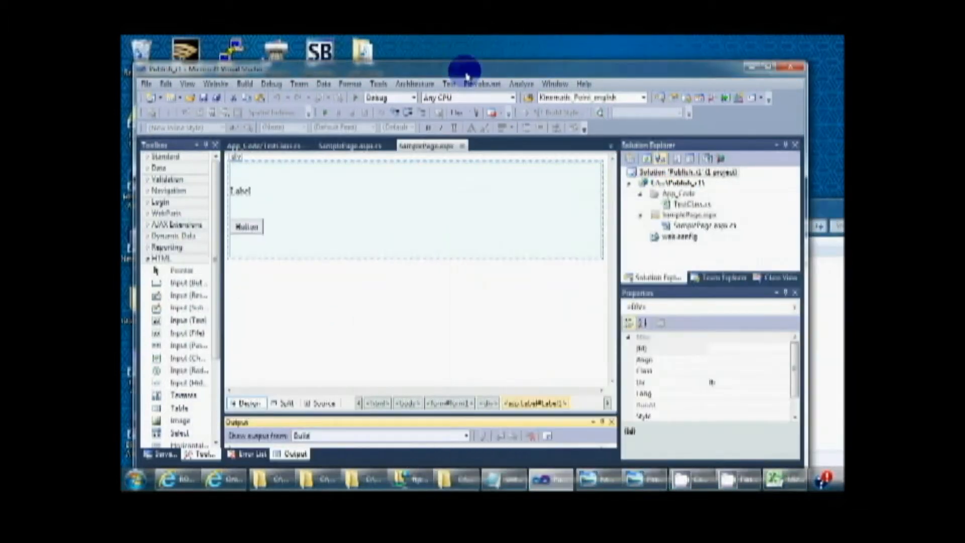
{"action": "left_click", "coordinate": [242, 85]}
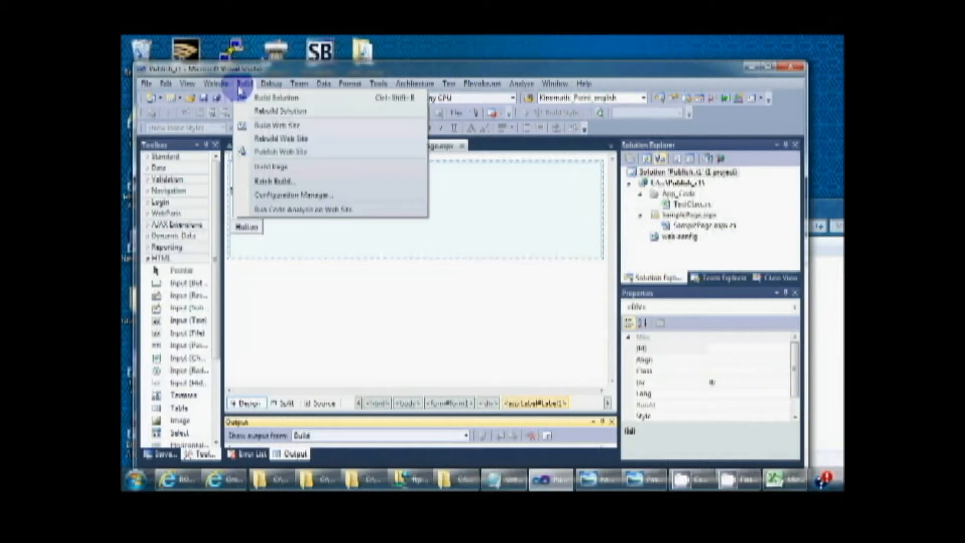
{"action": "left_click", "coordinate": [280, 151]}
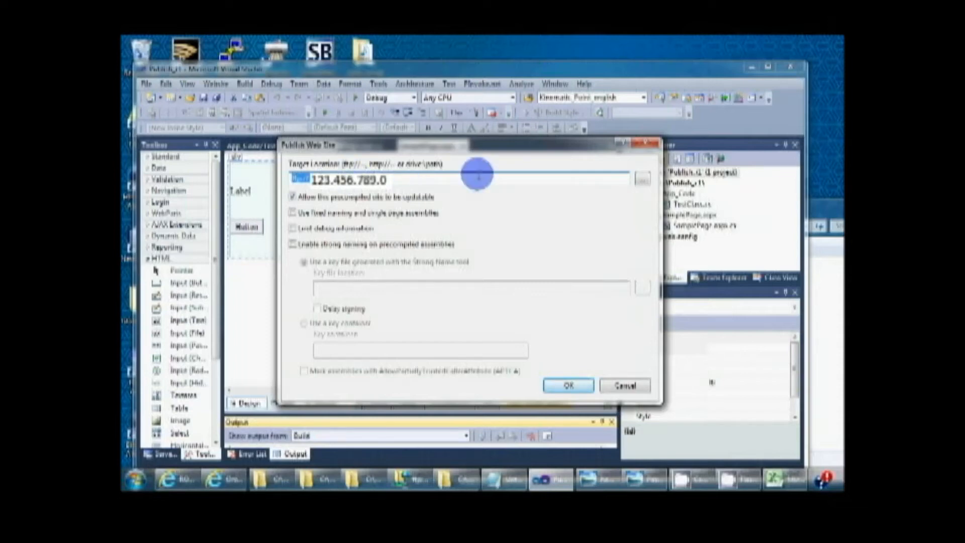
{"action": "left_click", "coordinate": [641, 180]}
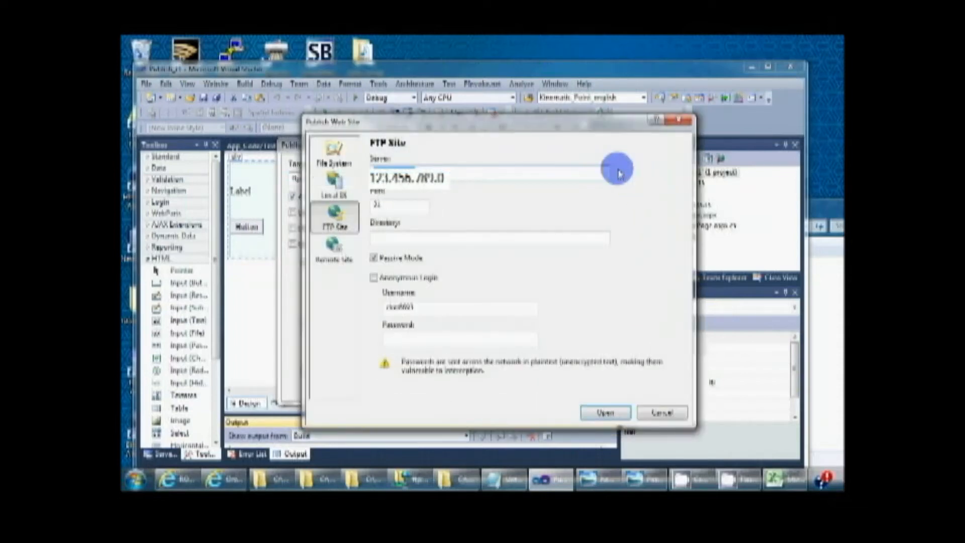
{"action": "left_click", "coordinate": [663, 413]}
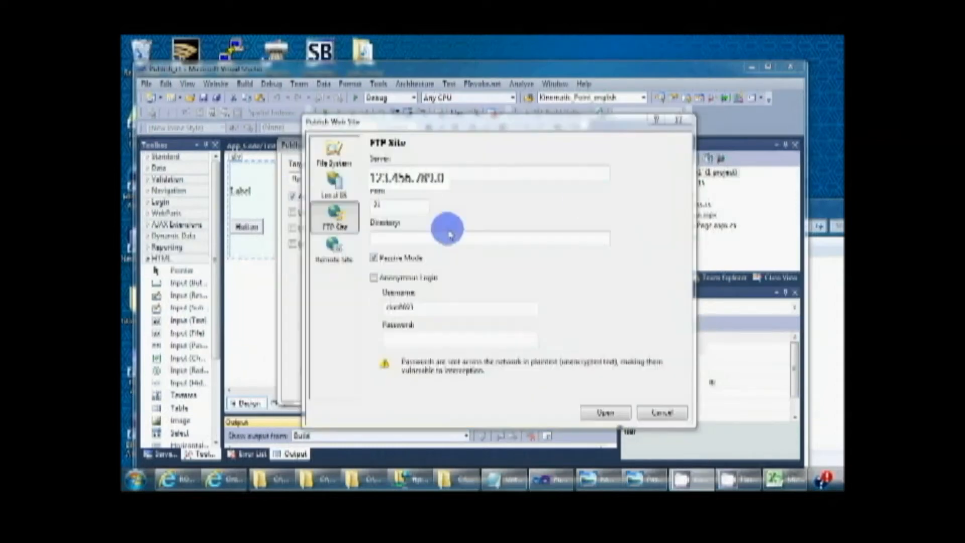
{"action": "left_click", "coordinate": [332, 176]}
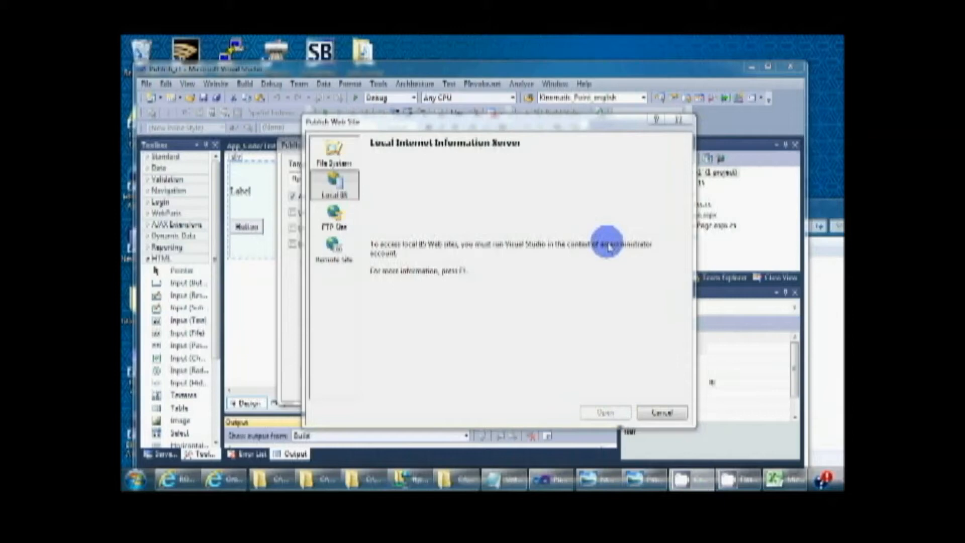
{"action": "left_click", "coordinate": [662, 414]}
{"action": "left_click", "coordinate": [640, 146]}
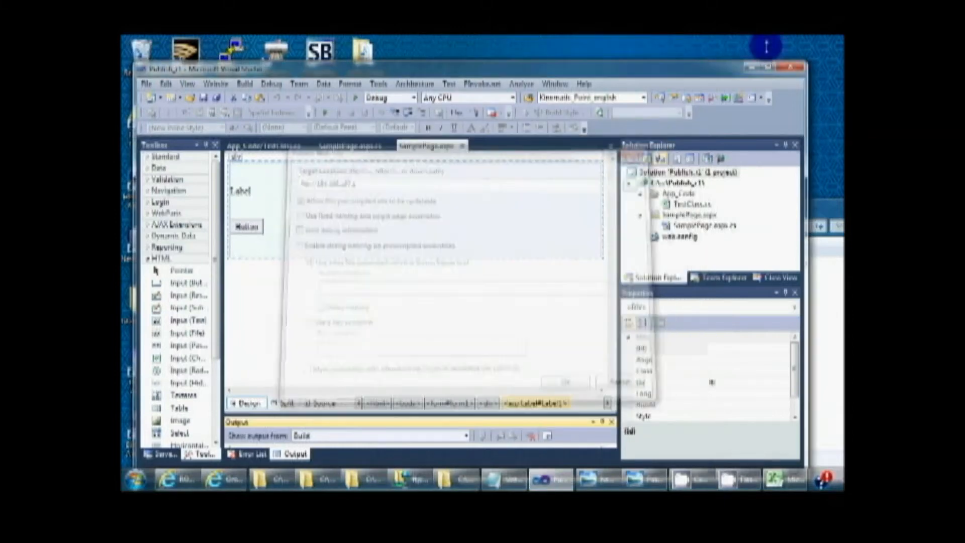
Step: Close Visual Studio and restart Microsoft Visual Studio 2010 as administrator
{"action": "left_click", "coordinate": [790, 67]}
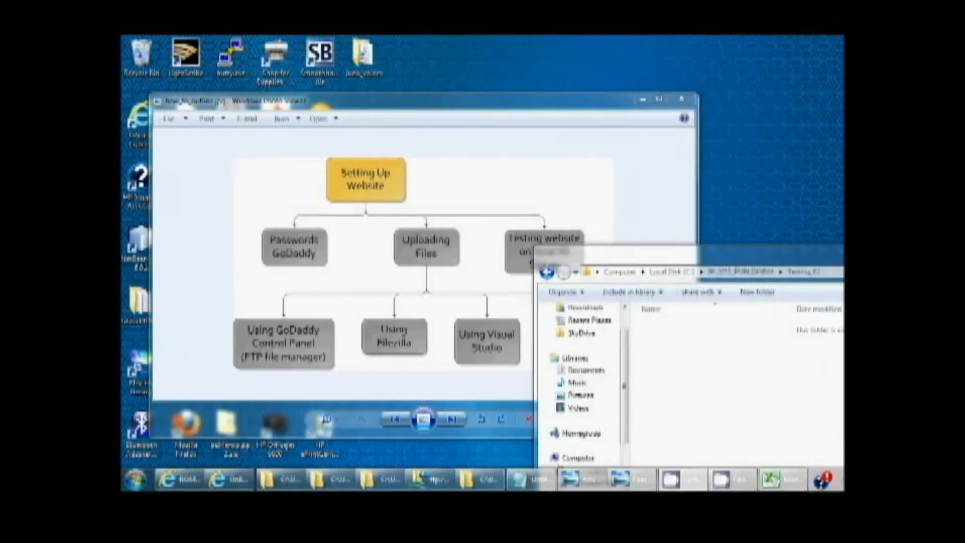
{"action": "left_click", "coordinate": [139, 480]}
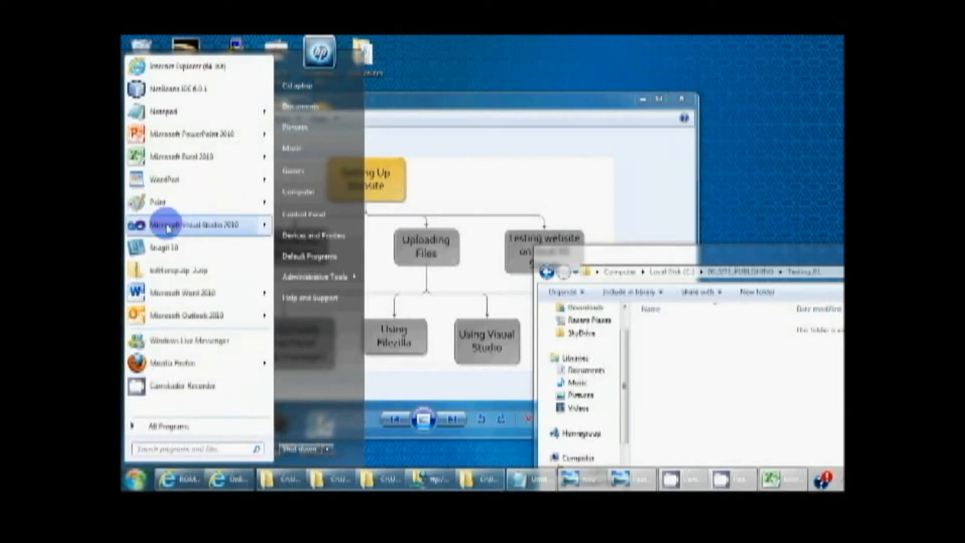
{"action": "mouse_move", "coordinate": [176, 229]}
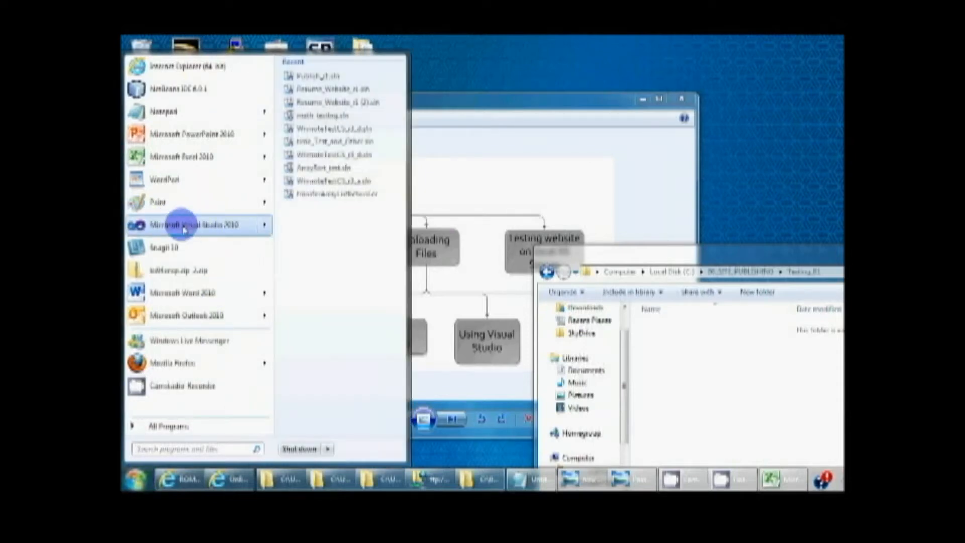
{"action": "right_click", "coordinate": [184, 230]}
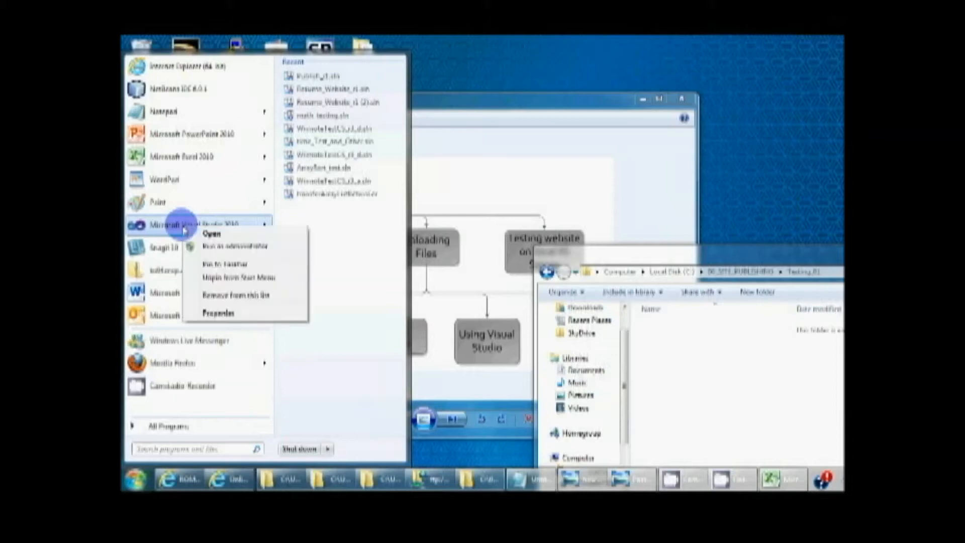
{"action": "left_click", "coordinate": [248, 252]}
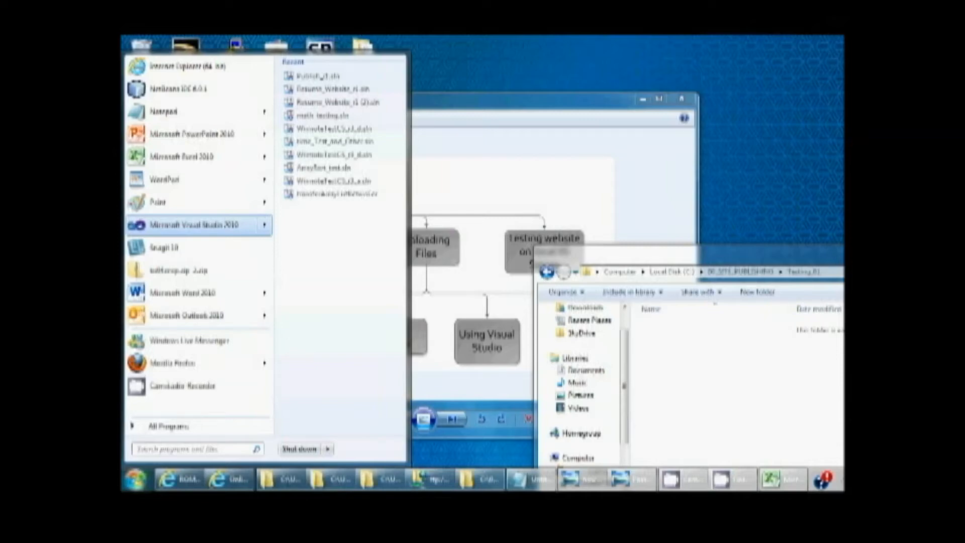
{"action": "left_click", "coordinate": [320, 251]}
{"action": "left_click", "coordinate": [837, 98]}
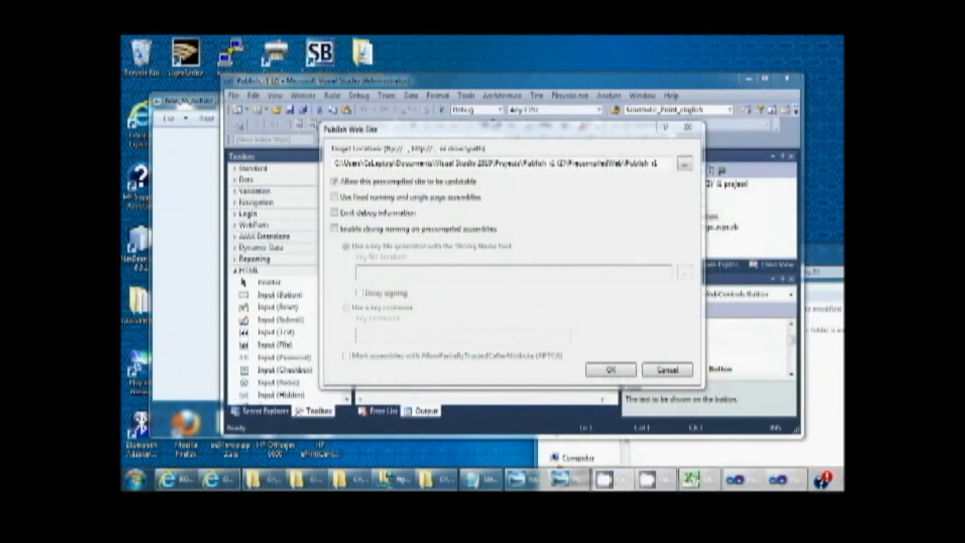
Step: Bring up the Publish Web Site dialog for the Publish_r1 (2) solution in the administrator session of Visual Studio
{"action": "left_click", "coordinate": [291, 200]}
{"action": "left_click", "coordinate": [474, 251]}
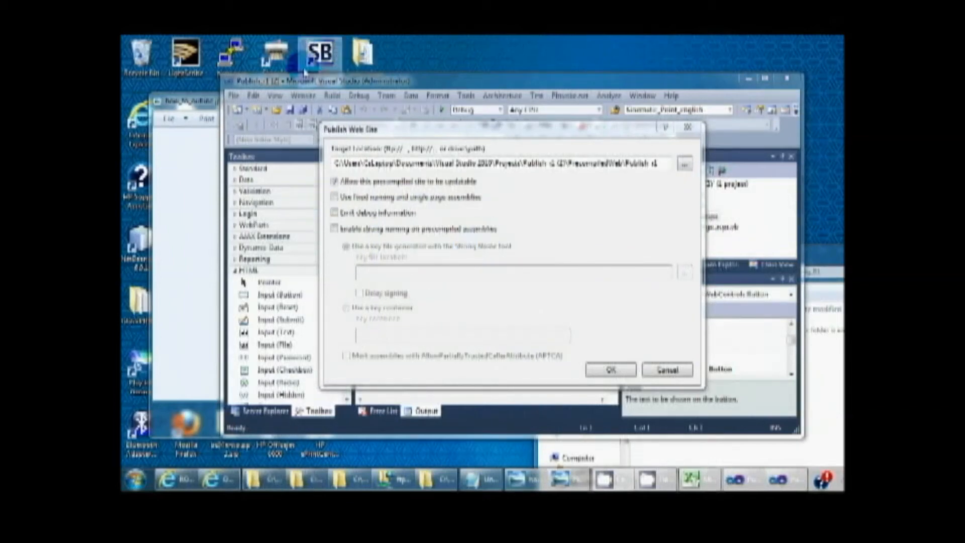
{"action": "left_click", "coordinate": [378, 216]}
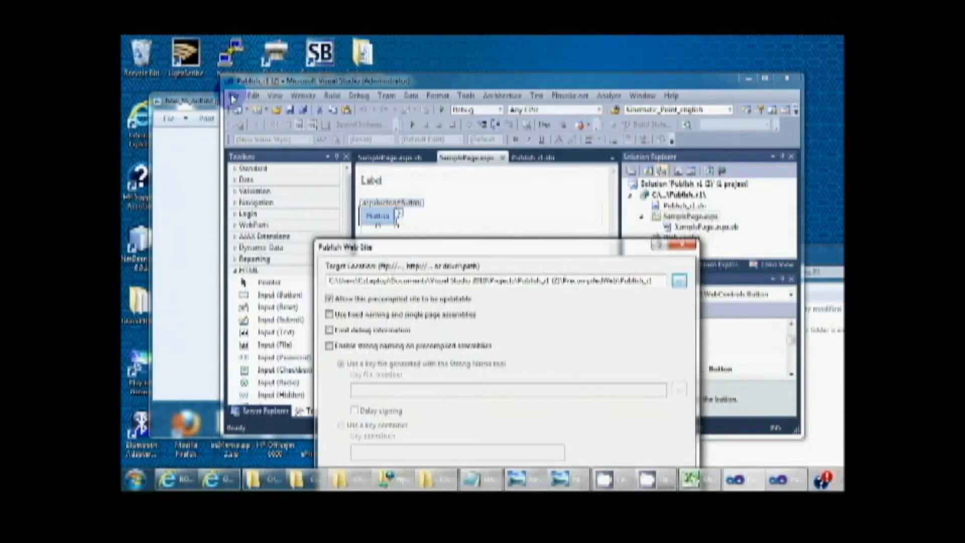
{"action": "left_click", "coordinate": [442, 226]}
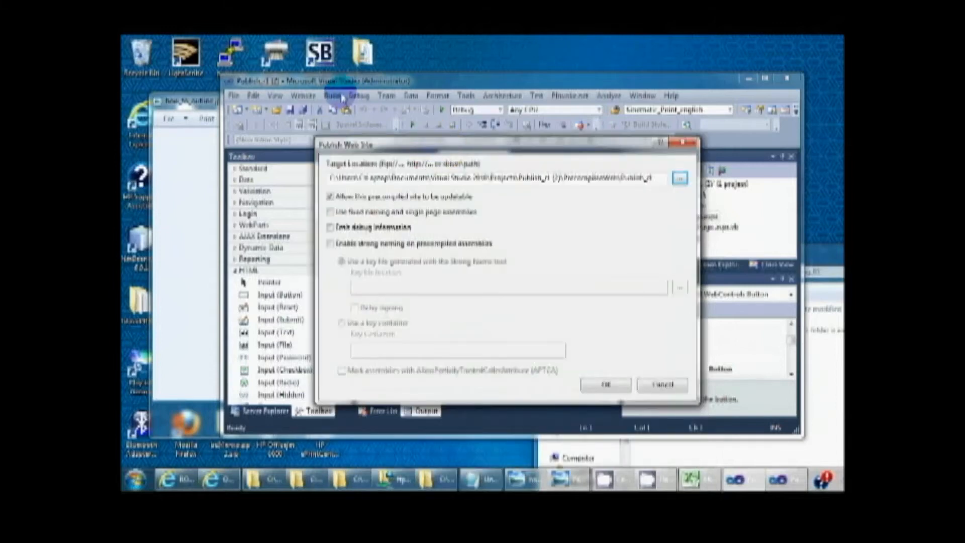
{"action": "left_click", "coordinate": [334, 177]}
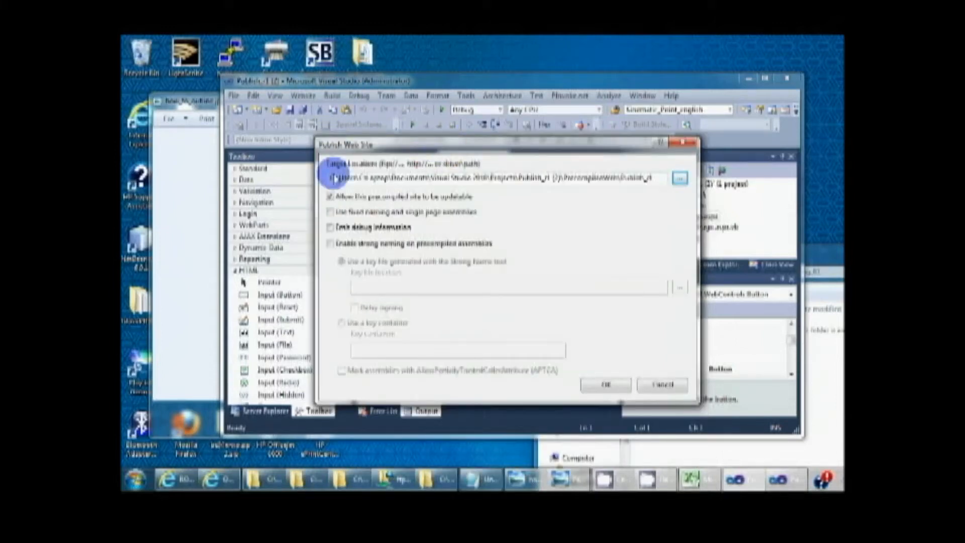
Step: Browse for the publish target location and show the web sites available on Local IIS
{"action": "left_click", "coordinate": [680, 178]}
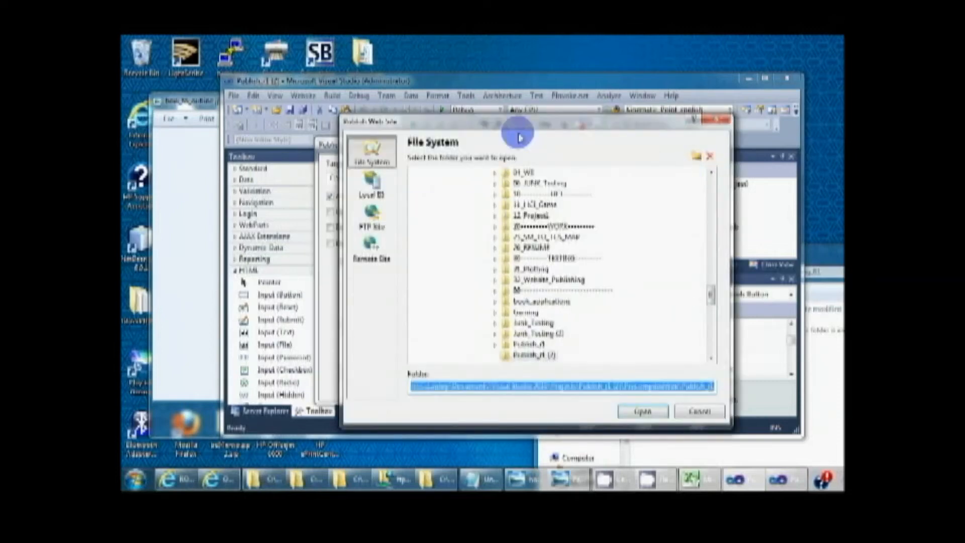
{"action": "left_click_drag", "start_coordinate": [510, 131], "coordinate": [435, 99]}
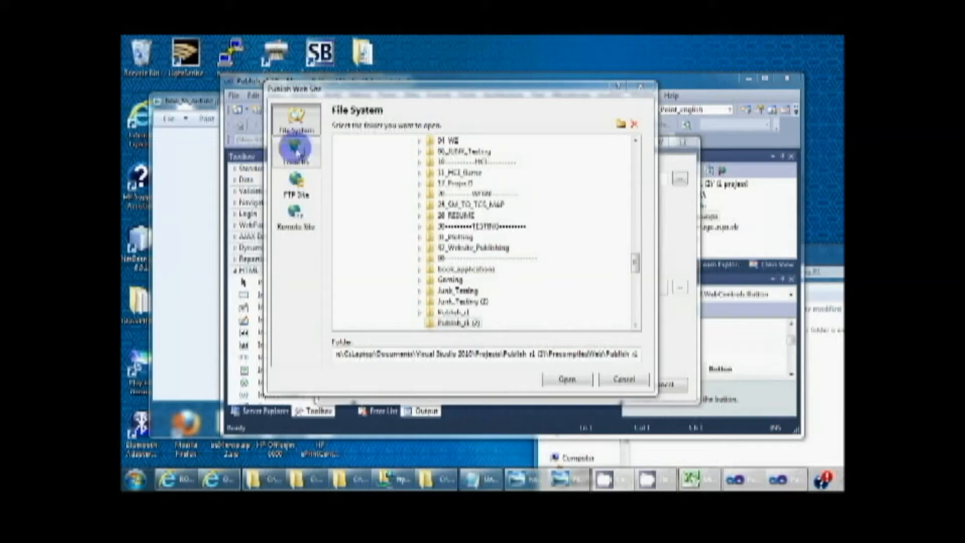
{"action": "left_click", "coordinate": [296, 150]}
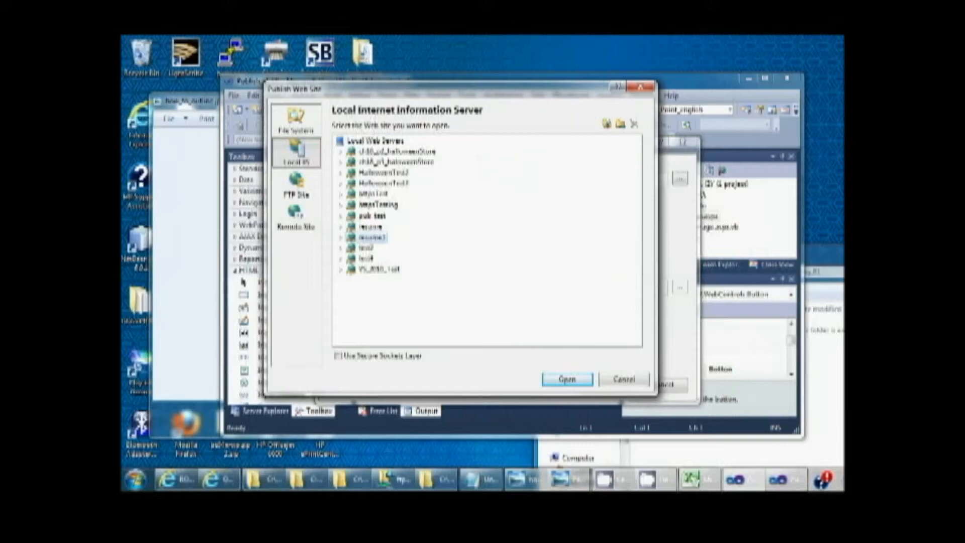
Step: Bring the Testing_01 folder window forward and place it beside the list of local IIS sites
{"action": "left_click_drag", "start_coordinate": [843, 250], "coordinate": [617, 105]}
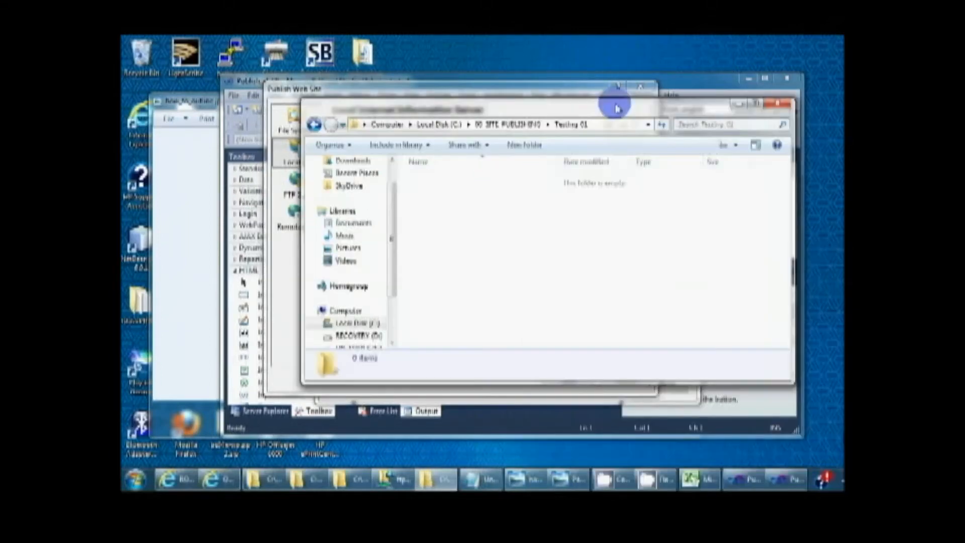
{"action": "left_click_drag", "start_coordinate": [434, 201], "coordinate": [495, 284]}
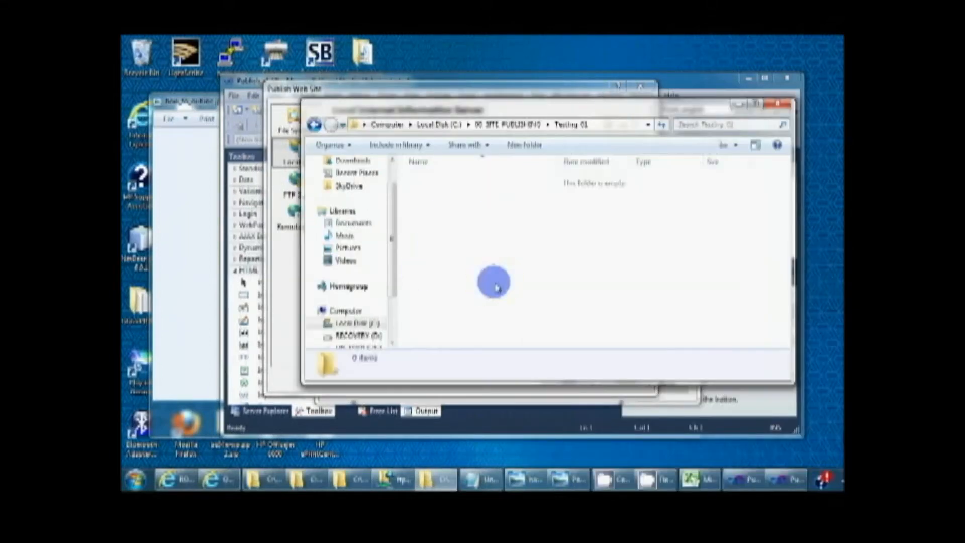
{"action": "left_click_drag", "start_coordinate": [478, 100], "coordinate": [555, 134]}
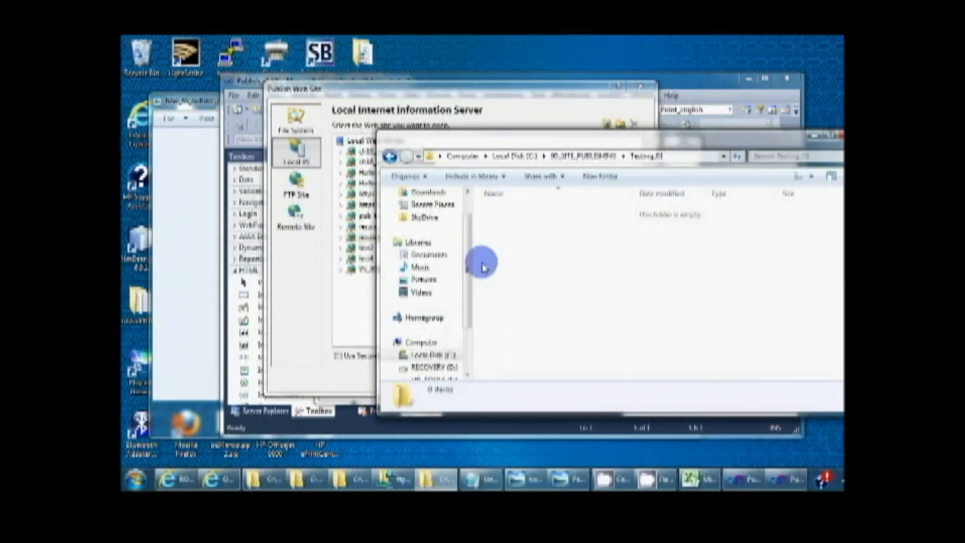
{"action": "left_click_drag", "start_coordinate": [463, 143], "coordinate": [552, 151]}
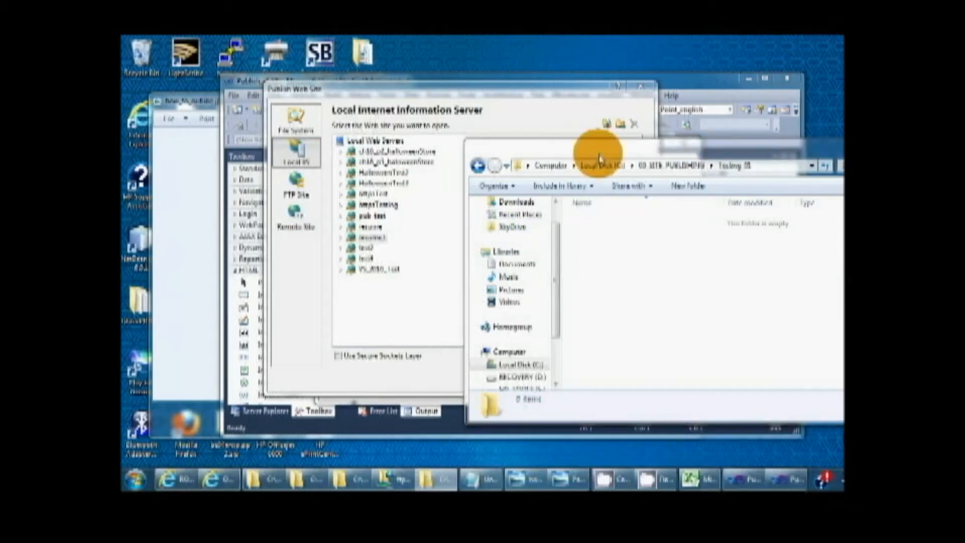
{"action": "left_click_drag", "start_coordinate": [685, 146], "coordinate": [593, 153]}
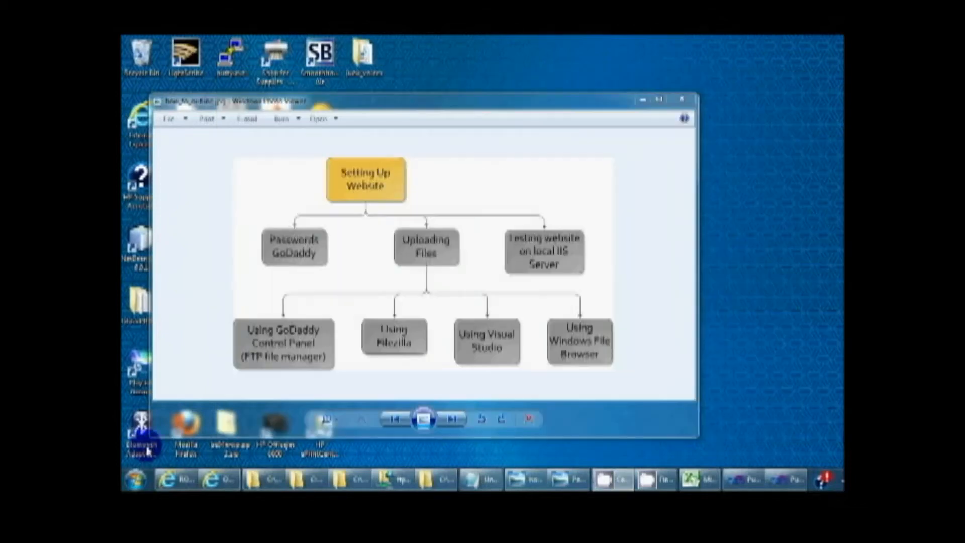
Step: Open Internet Information Services (IIS) Manager
{"action": "left_click", "coordinate": [132, 482]}
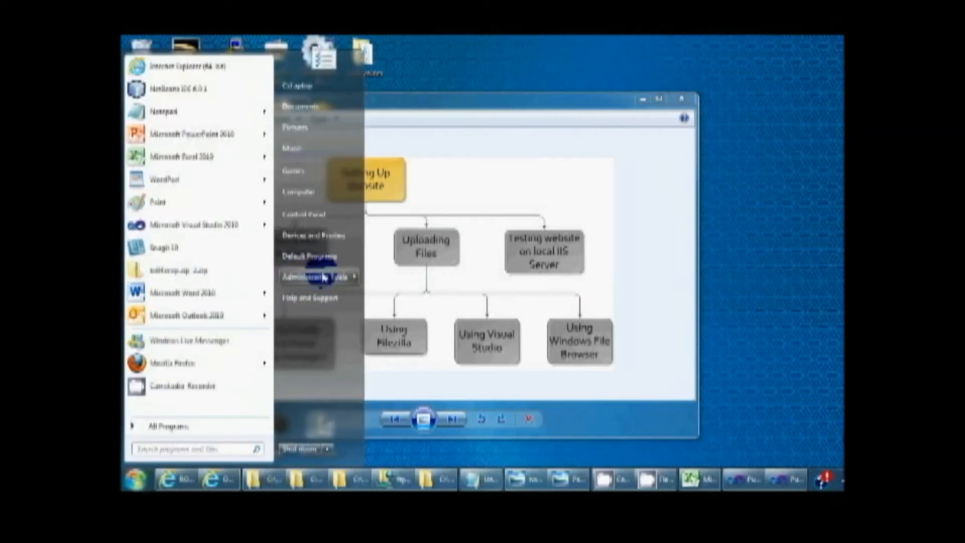
{"action": "mouse_move", "coordinate": [322, 278]}
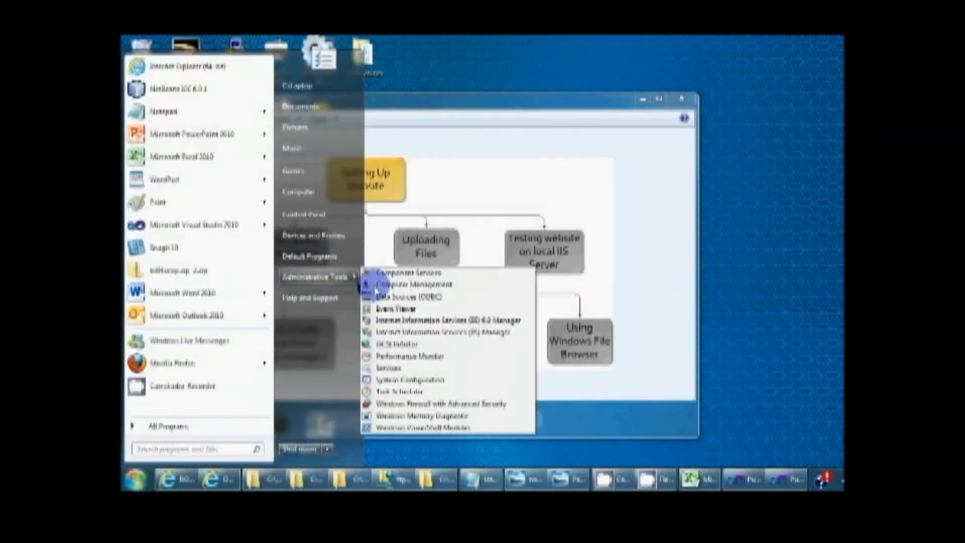
{"action": "right_click", "coordinate": [444, 336]}
{"action": "left_click", "coordinate": [503, 129]}
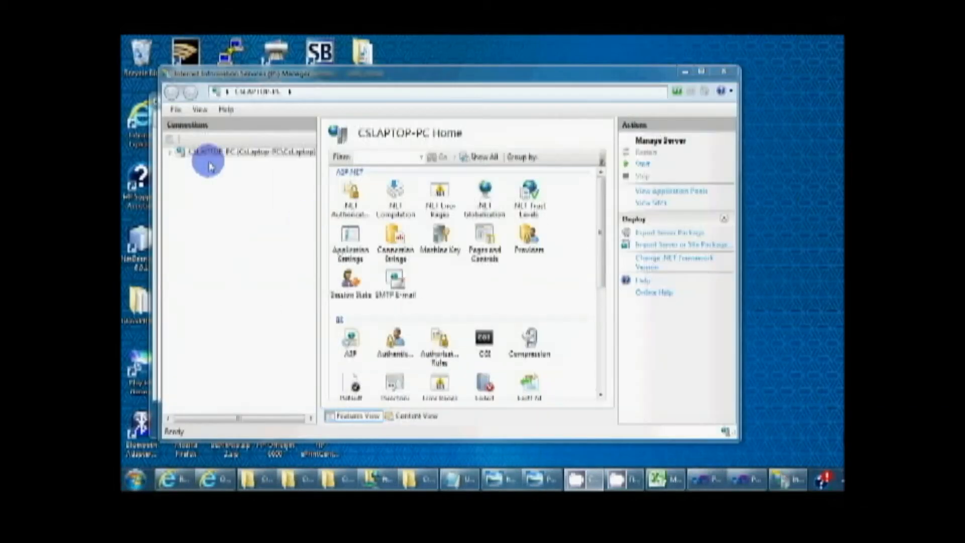
Step: Expand the server's Sites list in the Connections tree and start adding a new web site
{"action": "left_click_drag", "start_coordinate": [320, 191], "coordinate": [344, 190]}
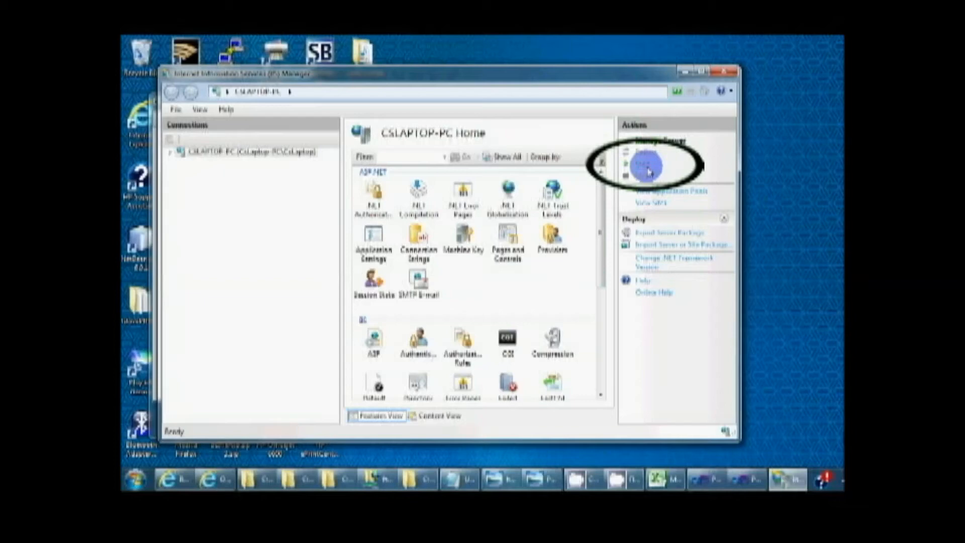
{"action": "left_click", "coordinate": [170, 153]}
{"action": "left_click", "coordinate": [184, 174]}
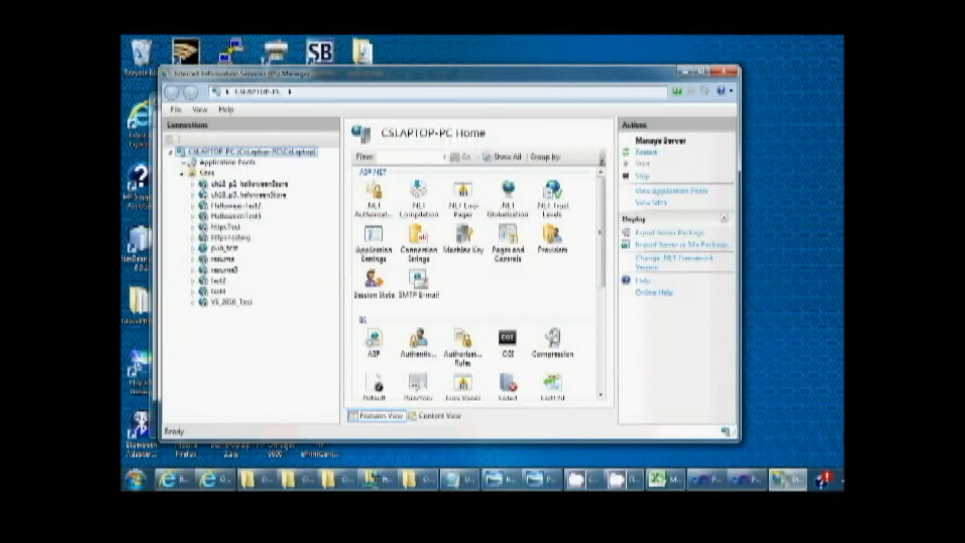
{"action": "right_click", "coordinate": [207, 174]}
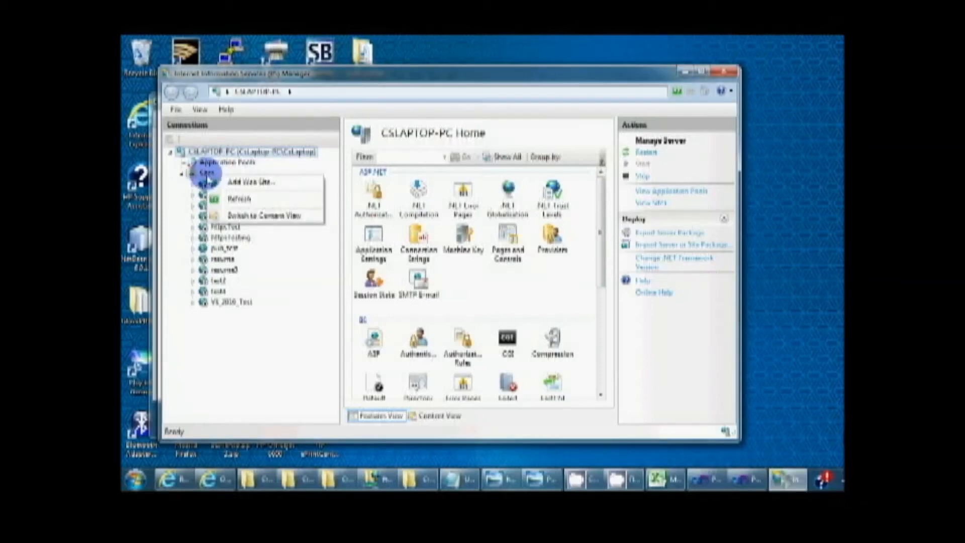
{"action": "left_click", "coordinate": [238, 183]}
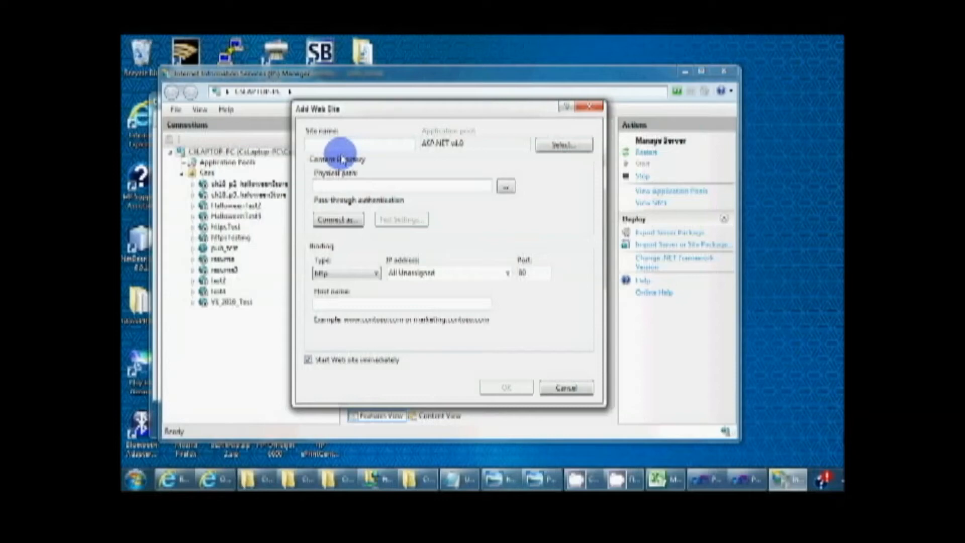
Step: Name the new site Test_01 and assign it the ASP.NET v4.0 application pool
{"action": "left_click", "coordinate": [414, 481]}
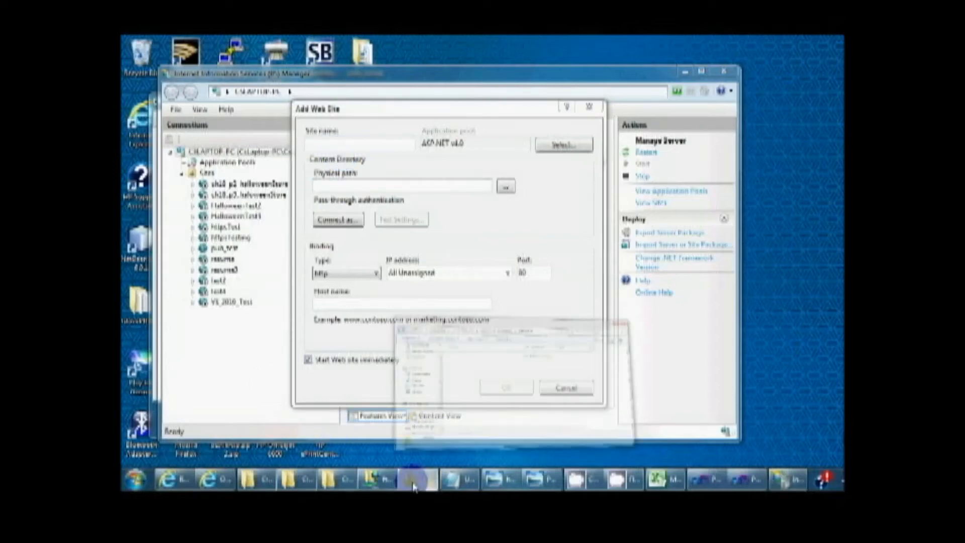
{"action": "left_click", "coordinate": [453, 109]}
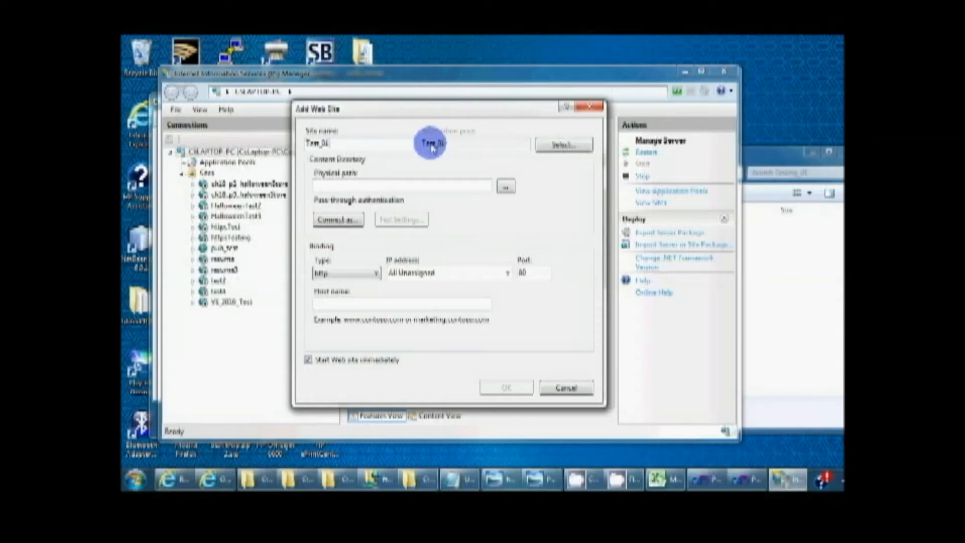
{"action": "left_click", "coordinate": [552, 146]}
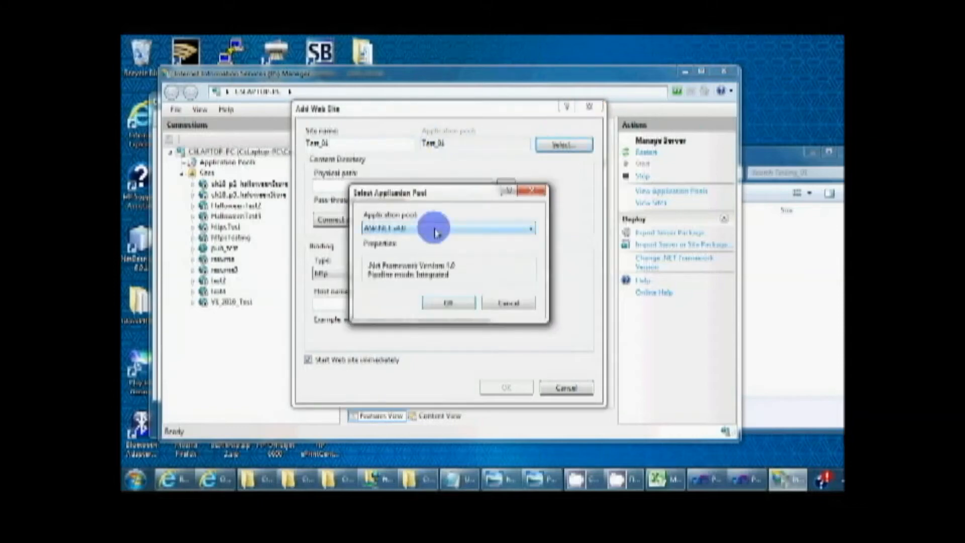
{"action": "left_click", "coordinate": [442, 305]}
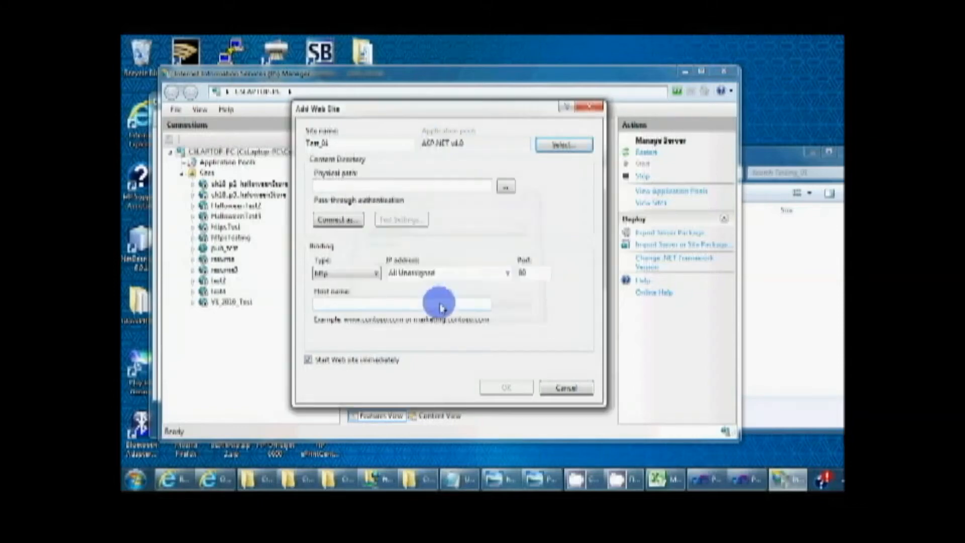
Step: Set the site's physical path to the Testing_01 folder inside 00_SITE_PUBLISHING on Local Disk (C:)
{"action": "left_click", "coordinate": [501, 186]}
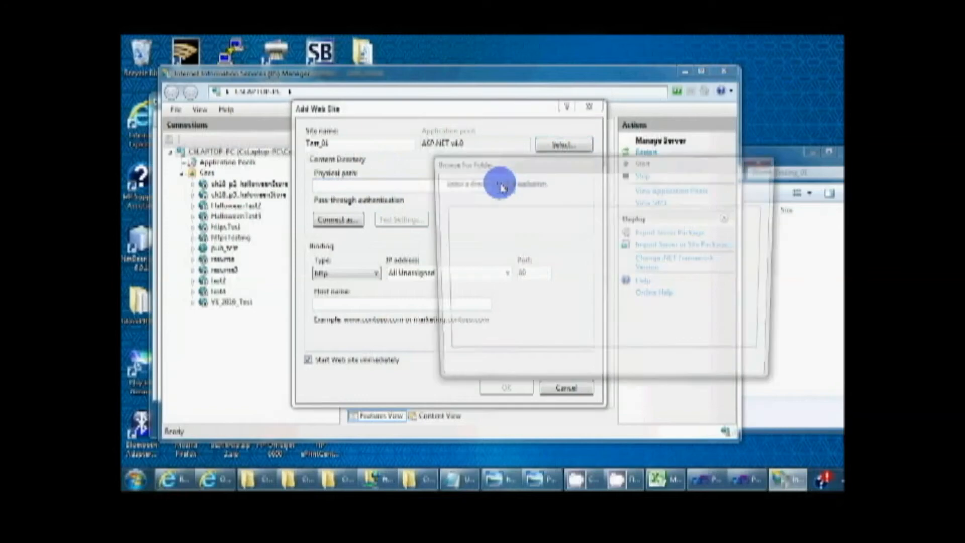
{"action": "left_click_drag", "start_coordinate": [763, 153], "coordinate": [803, 174]}
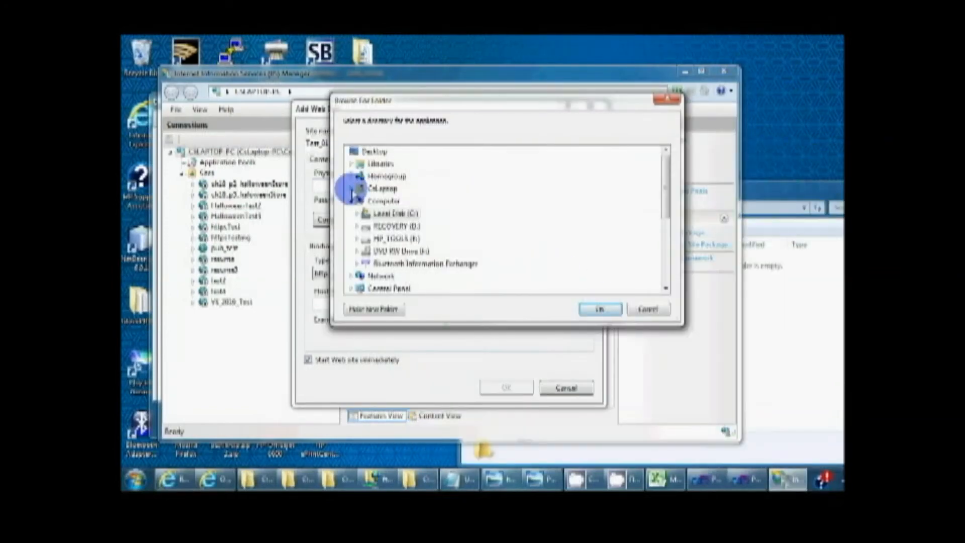
{"action": "left_click", "coordinate": [352, 164]}
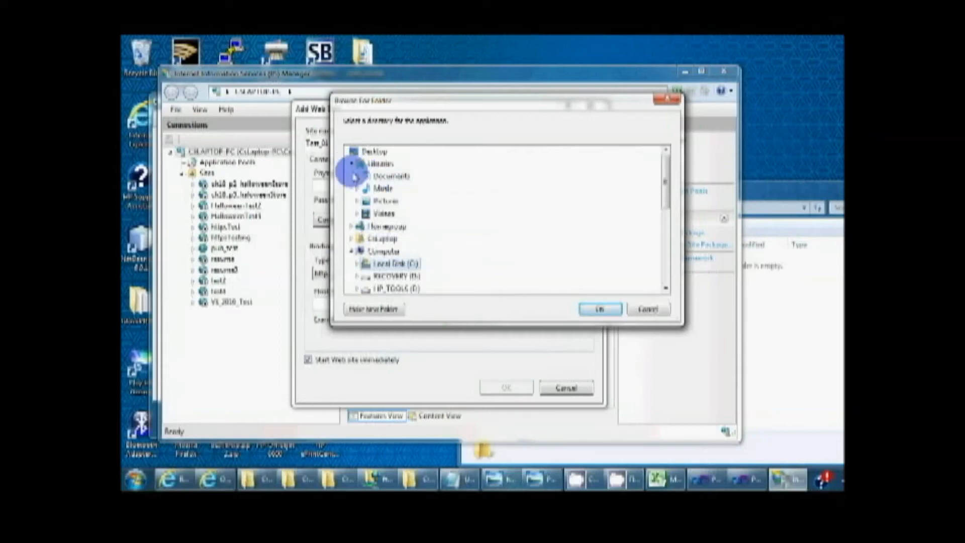
{"action": "double_click", "coordinate": [384, 176]}
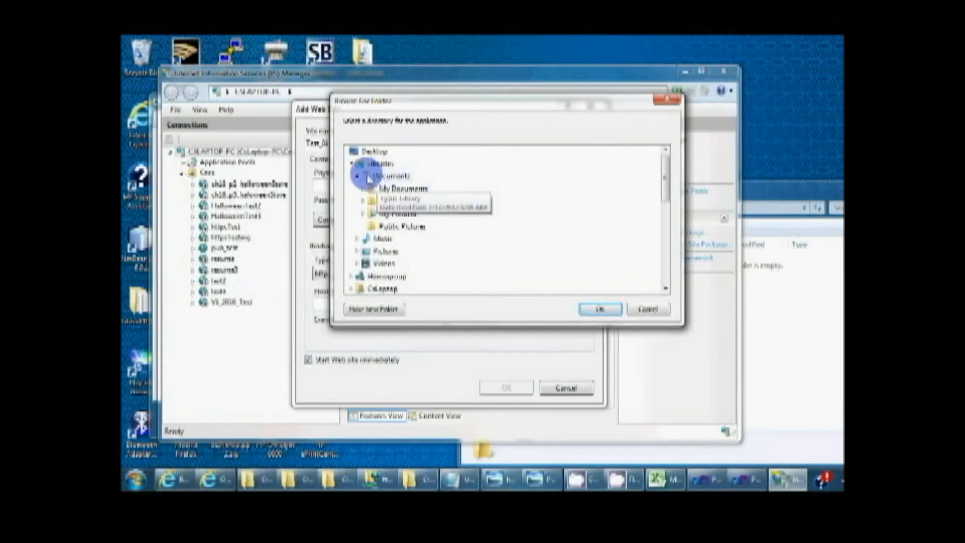
{"action": "left_click", "coordinate": [352, 164]}
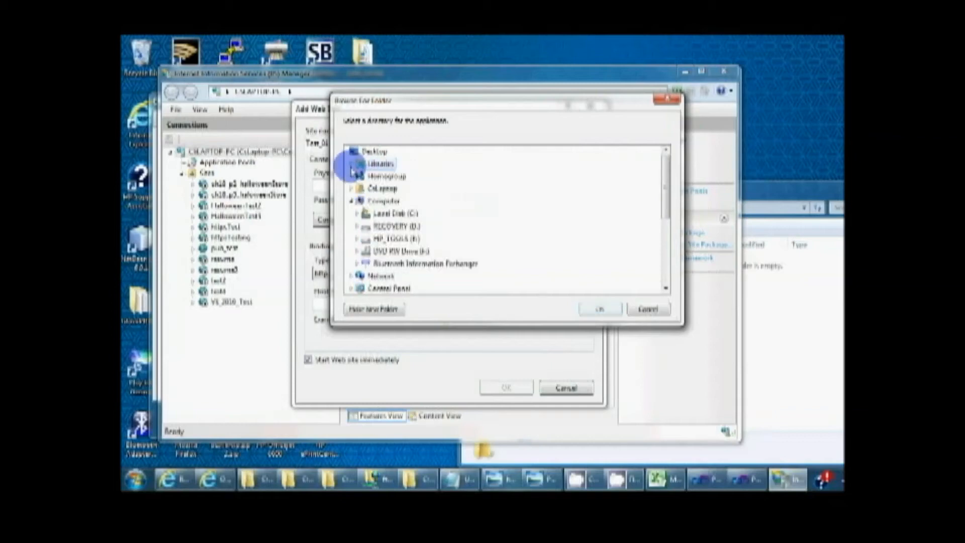
{"action": "double_click", "coordinate": [365, 218]}
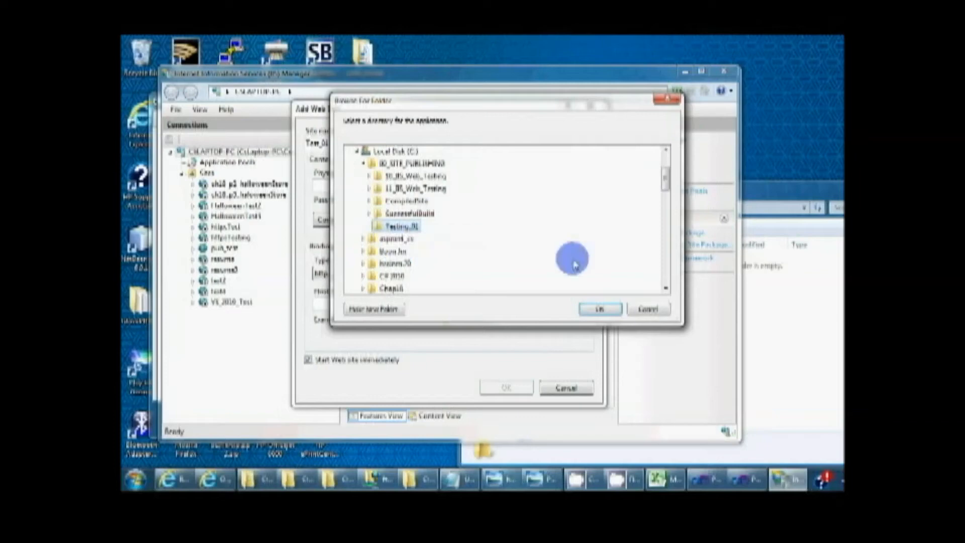
{"action": "left_click", "coordinate": [594, 310]}
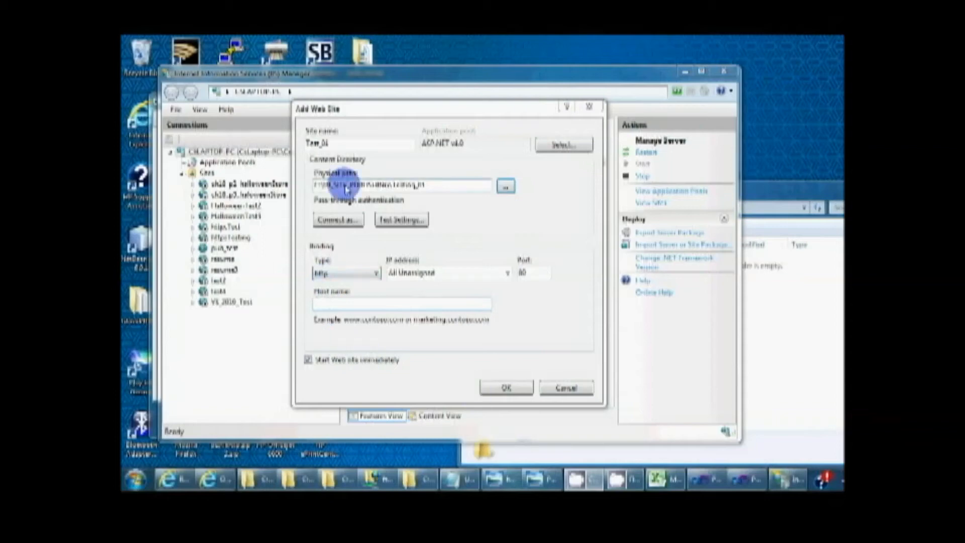
Step: Create the Test_01 site with its http binding on port 80, accepting the duplicate binding
{"action": "left_click", "coordinate": [507, 390]}
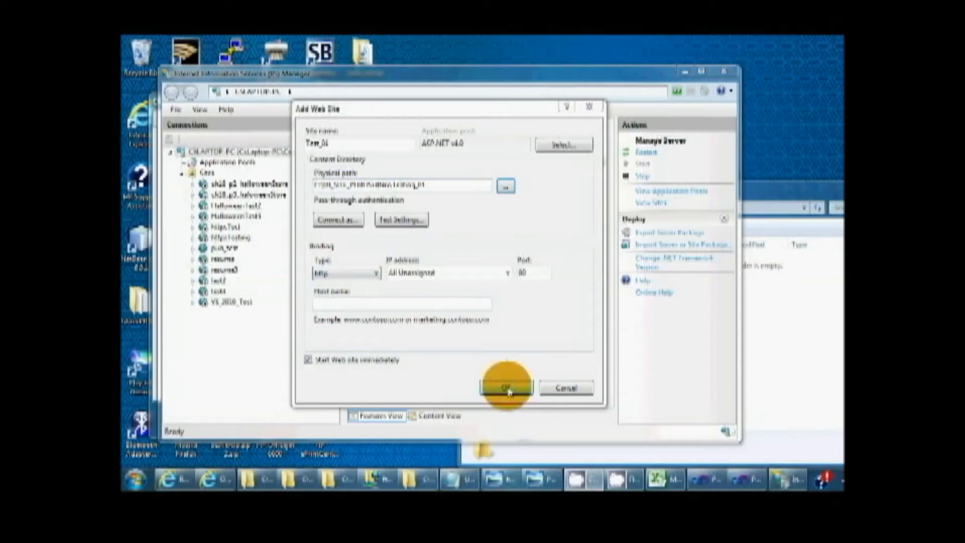
{"action": "left_click_drag", "start_coordinate": [480, 216], "coordinate": [453, 184]}
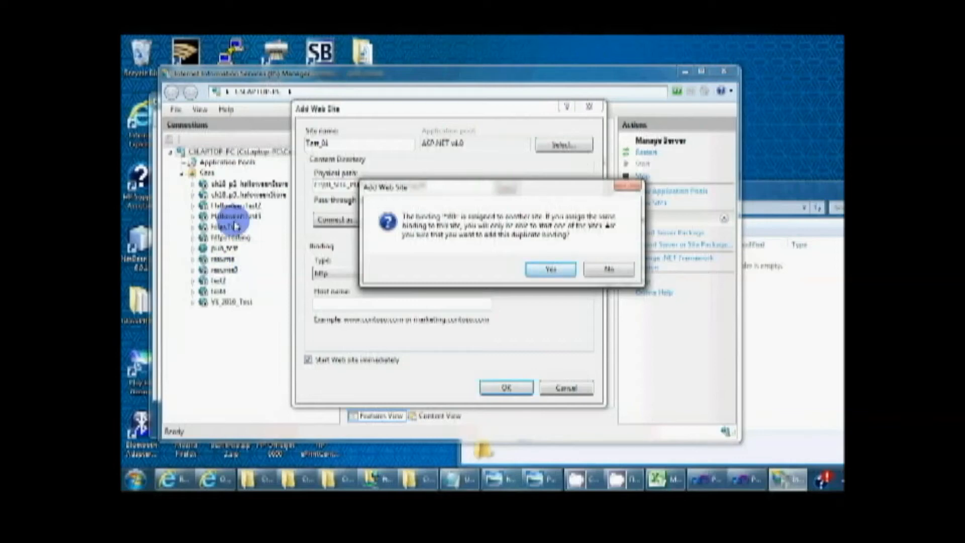
{"action": "left_click_drag", "start_coordinate": [435, 190], "coordinate": [400, 139]}
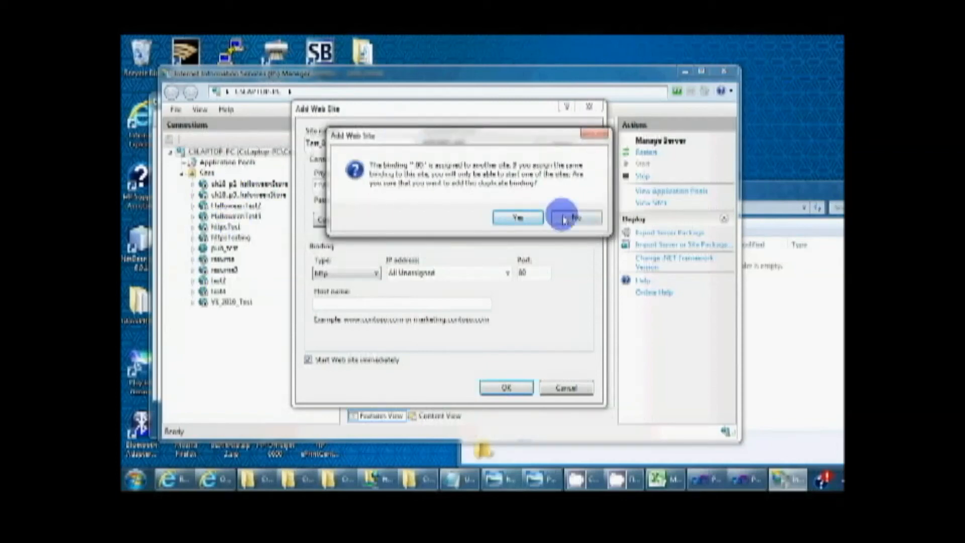
{"action": "left_click", "coordinate": [514, 217]}
{"action": "left_click", "coordinate": [528, 388]}
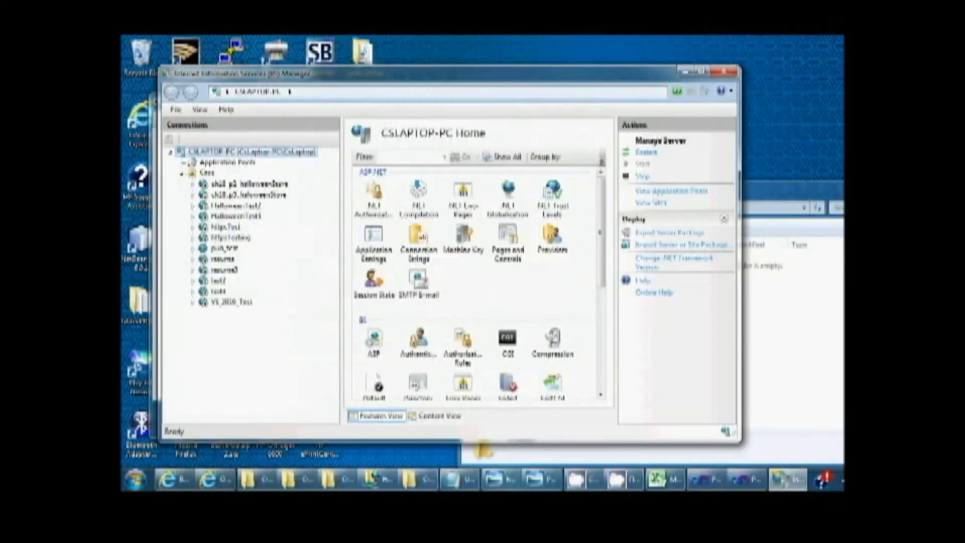
Step: Enable Directory Browsing for the Test_01 site and return to the site's home view
{"action": "left_click", "coordinate": [217, 316]}
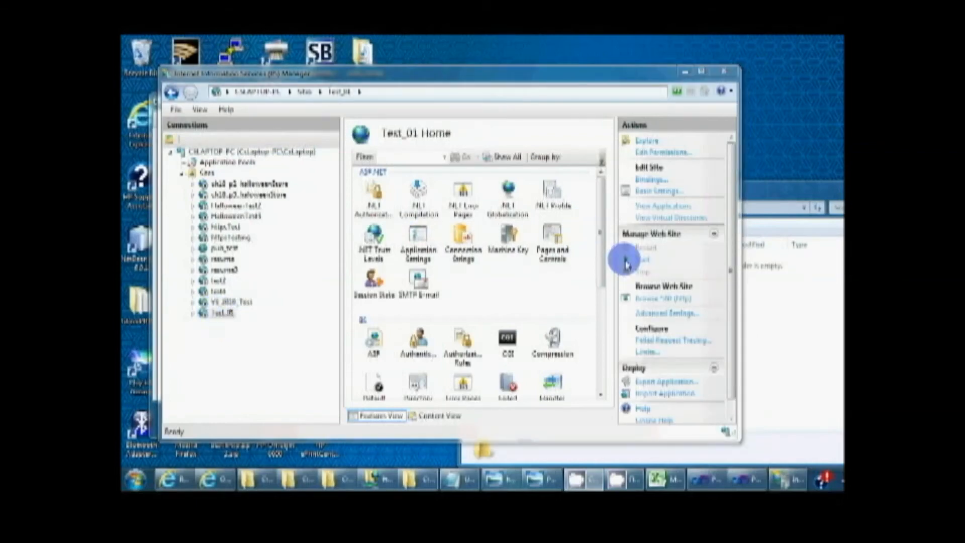
{"action": "left_click_drag", "start_coordinate": [600, 258], "coordinate": [606, 291]}
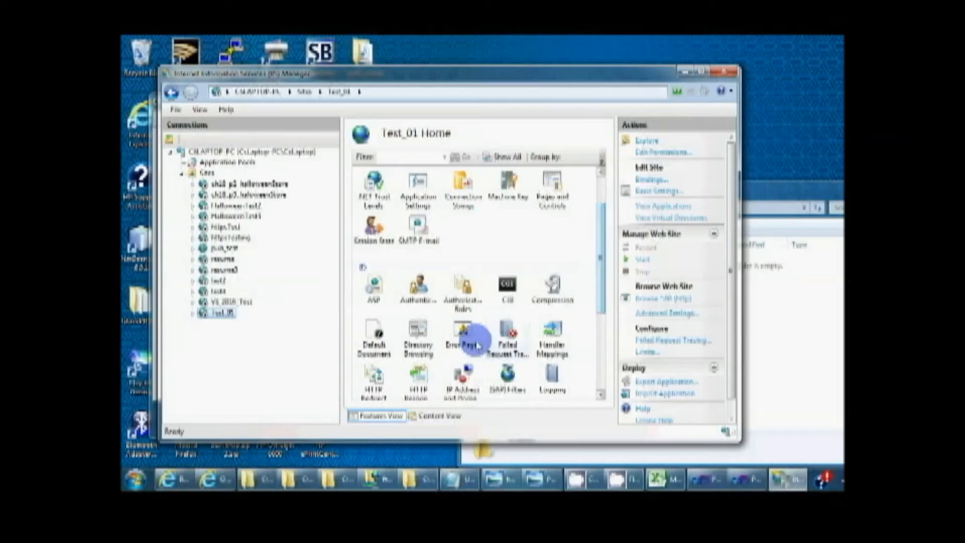
{"action": "left_click", "coordinate": [411, 335]}
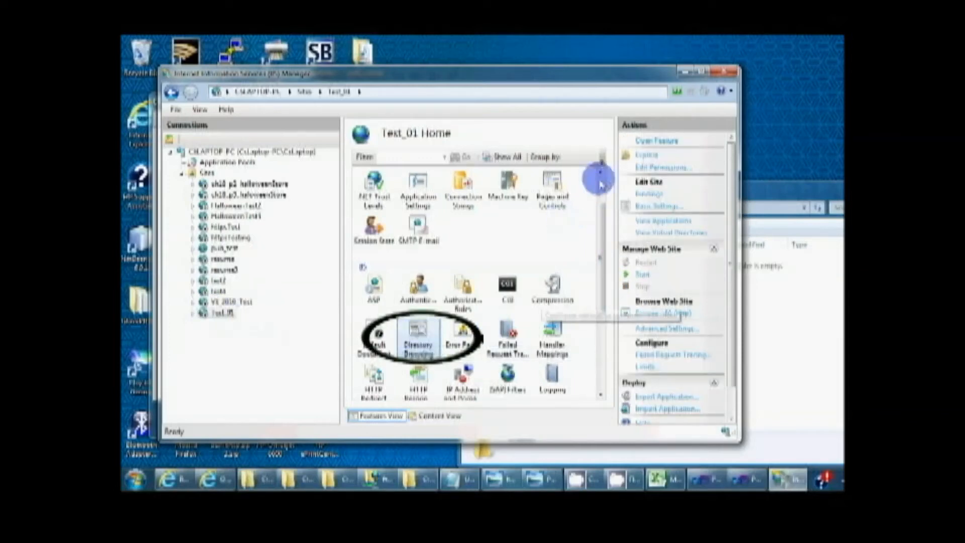
{"action": "double_click", "coordinate": [417, 334]}
{"action": "left_click", "coordinate": [644, 207]}
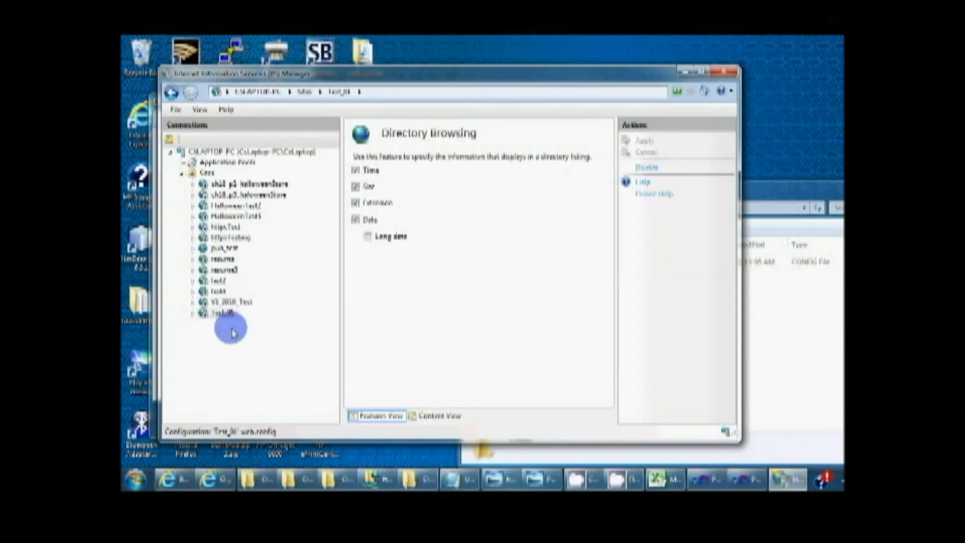
{"action": "left_click", "coordinate": [217, 313]}
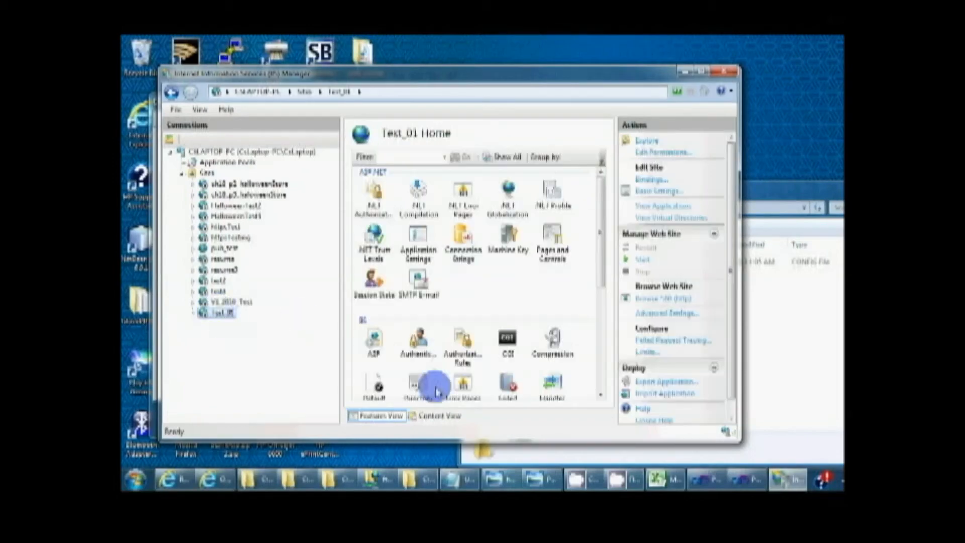
{"action": "left_click_drag", "start_coordinate": [601, 246], "coordinate": [607, 192]}
{"action": "left_click_drag", "start_coordinate": [602, 262], "coordinate": [610, 302]}
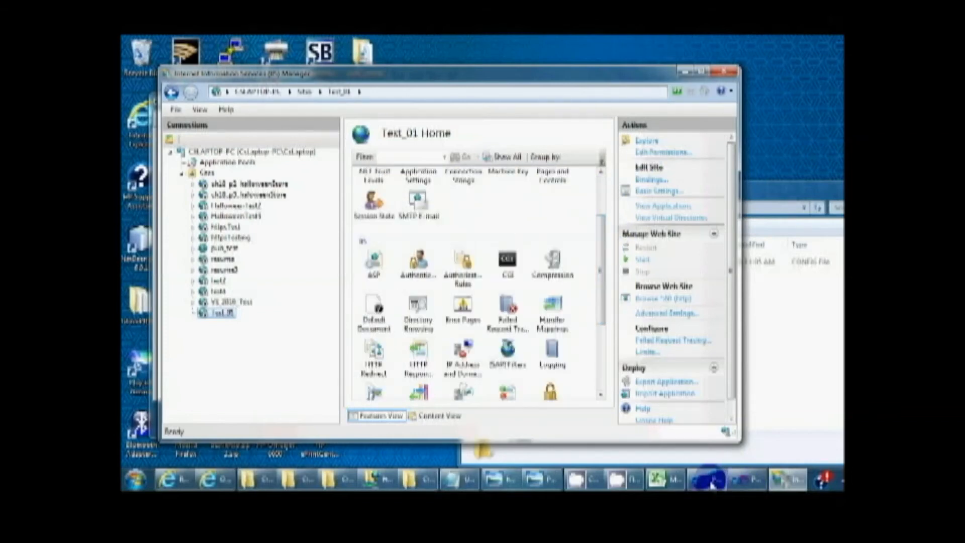
Step: Switch to the administrator session of Visual Studio and bring up the Publish Web Site dialog, dismissing the solution file save
{"action": "left_click", "coordinate": [699, 467]}
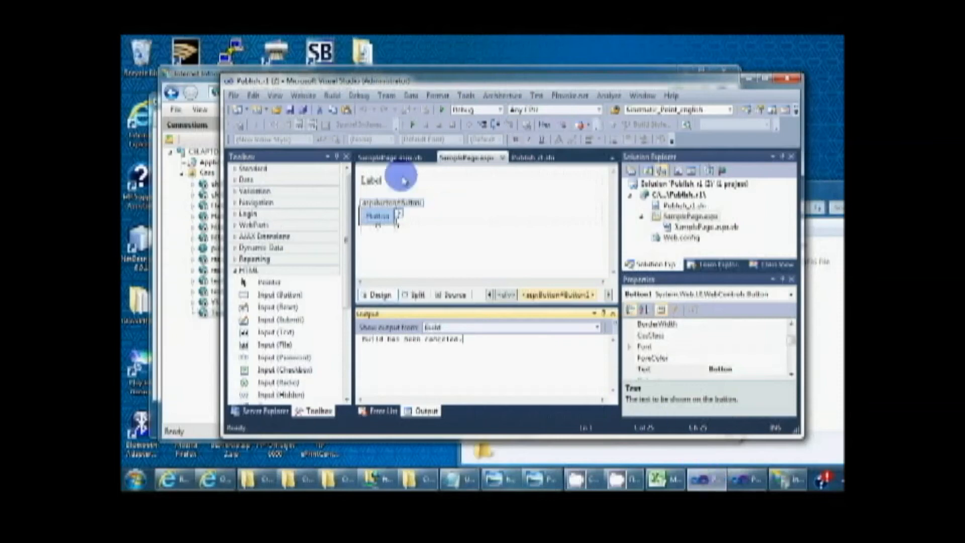
{"action": "left_click", "coordinate": [332, 96]}
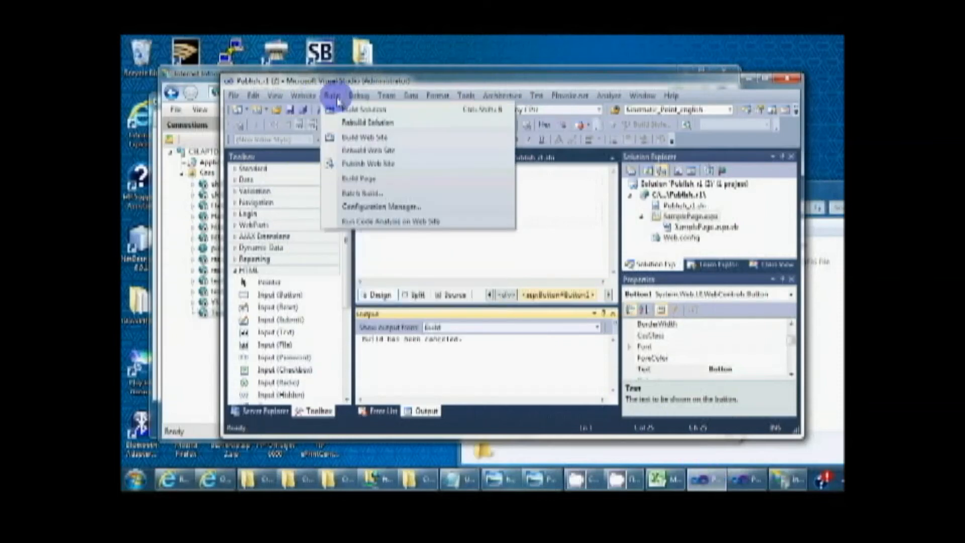
{"action": "left_click", "coordinate": [356, 151]}
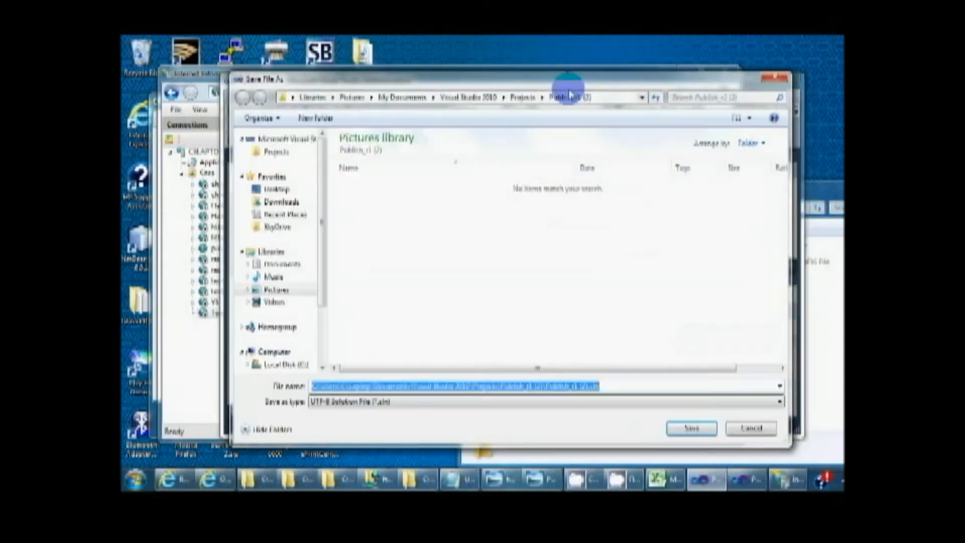
{"action": "left_click", "coordinate": [774, 79]}
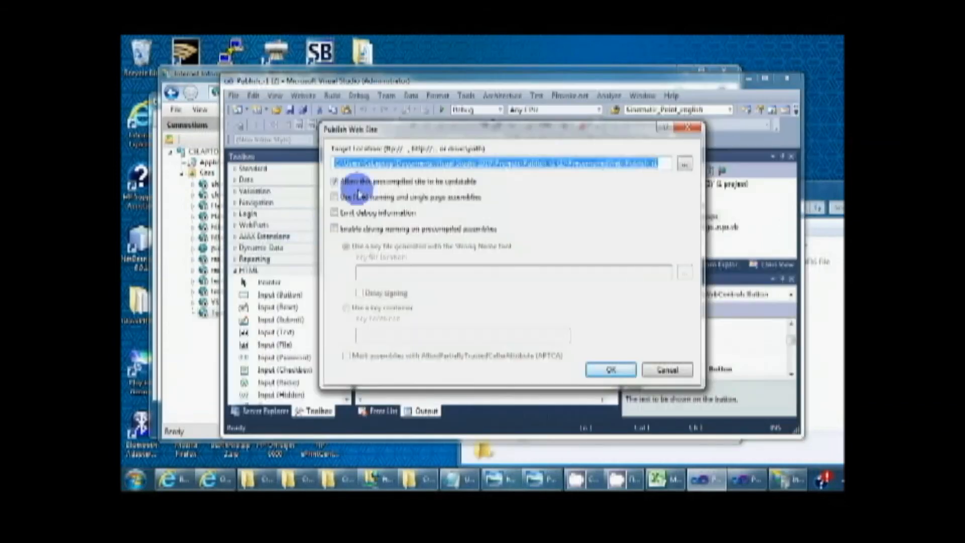
Step: Choose the Test_01 site on Local IIS as the target location and publish the web site there
{"action": "left_click", "coordinate": [684, 163]}
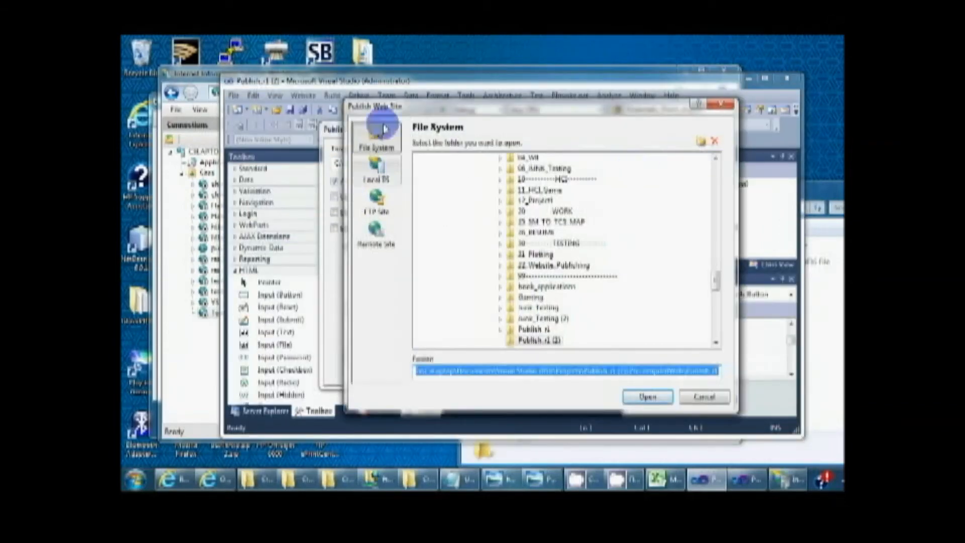
{"action": "left_click", "coordinate": [376, 166]}
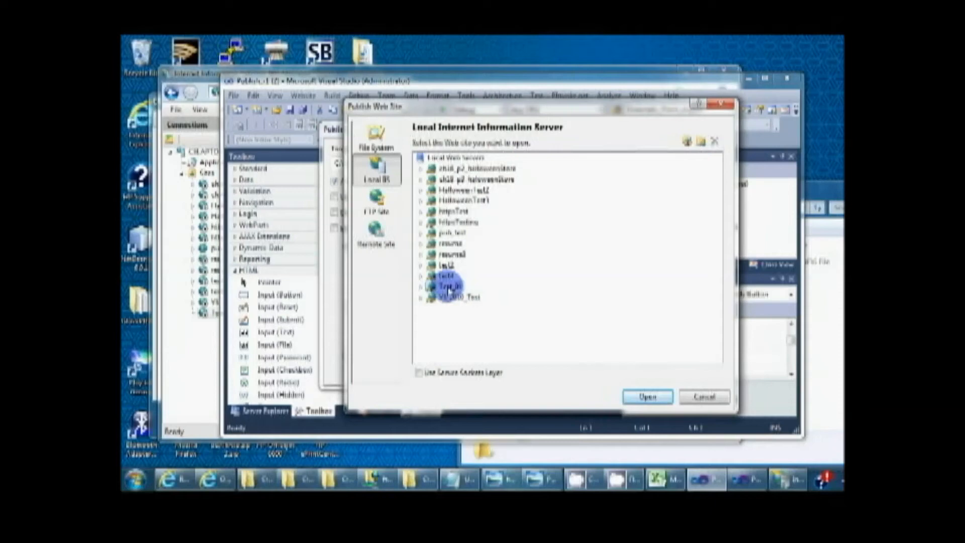
{"action": "left_click", "coordinate": [642, 402]}
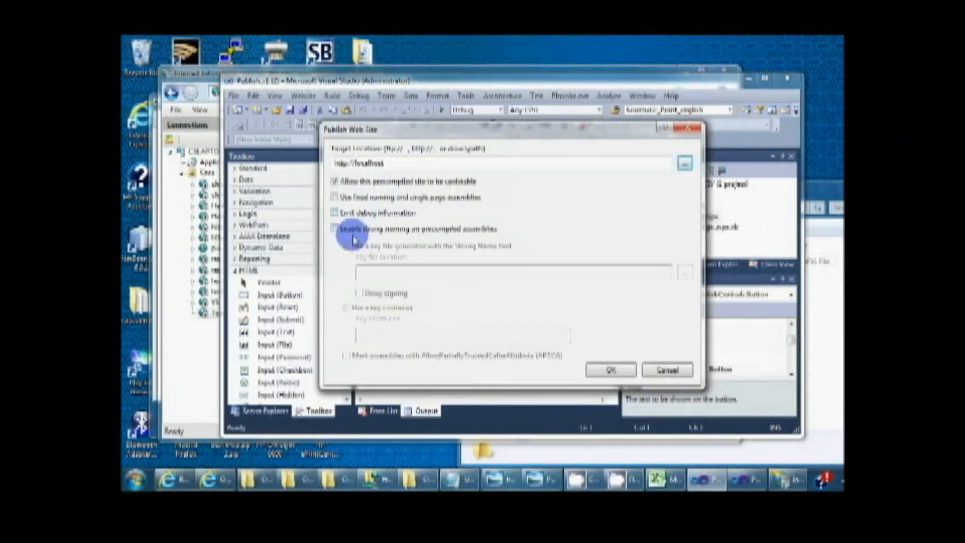
{"action": "left_click_drag", "start_coordinate": [483, 124], "coordinate": [395, 89]}
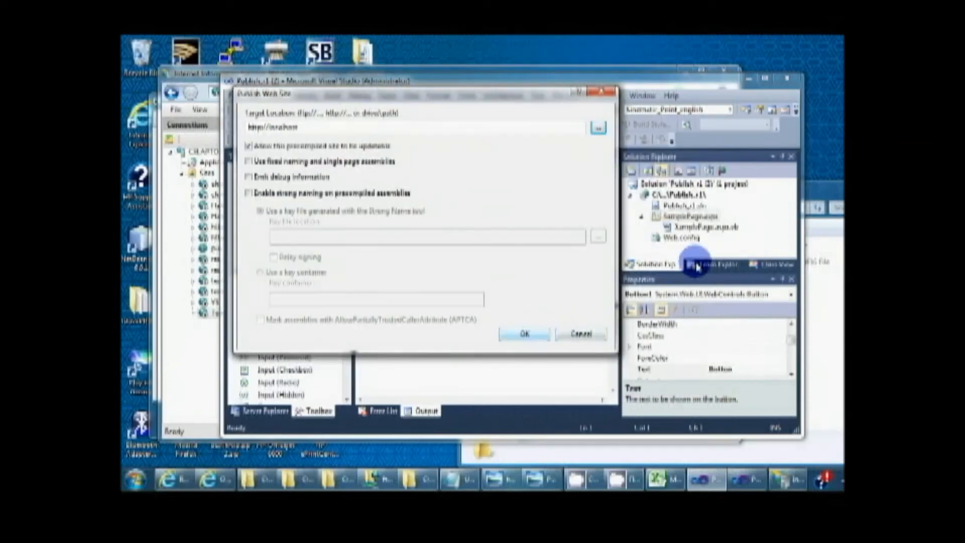
Step: Bring the Testing_01 folder window forward and refresh it to check for the published files
{"action": "left_click_drag", "start_coordinate": [827, 193], "coordinate": [848, 176]}
{"action": "left_click", "coordinate": [419, 102]}
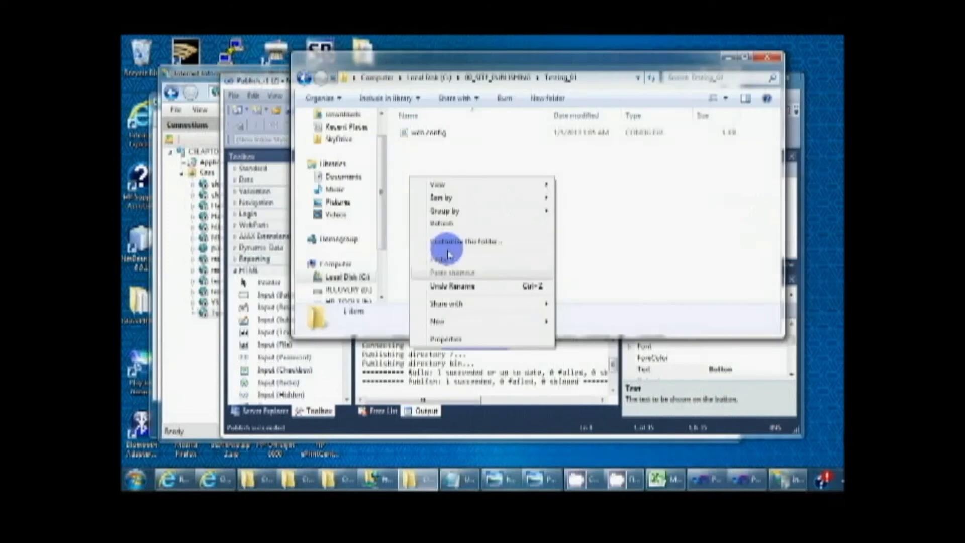
{"action": "left_click", "coordinate": [440, 223]}
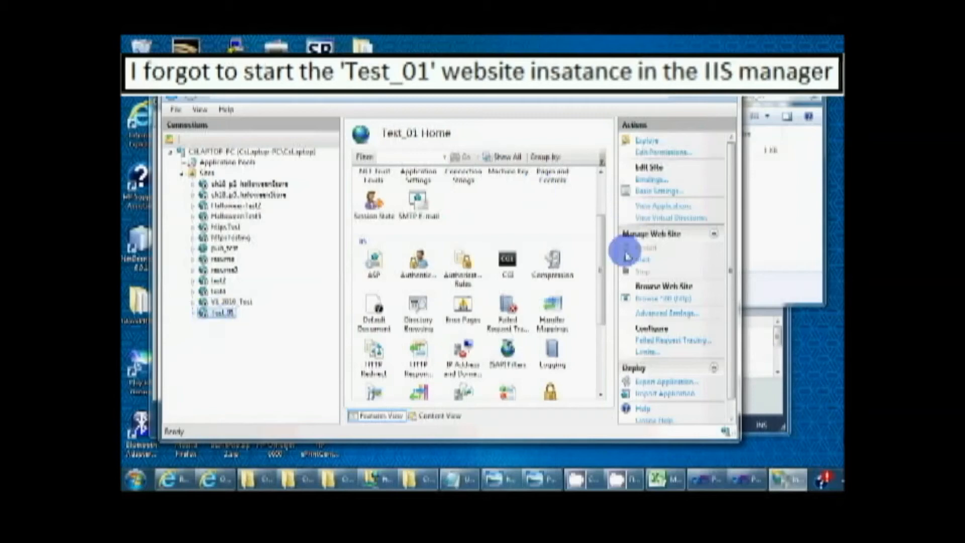
Step: Try to start the Test_01 site, dismiss the message, stop the running pub_test site, and start Test_01
{"action": "left_click", "coordinate": [644, 262]}
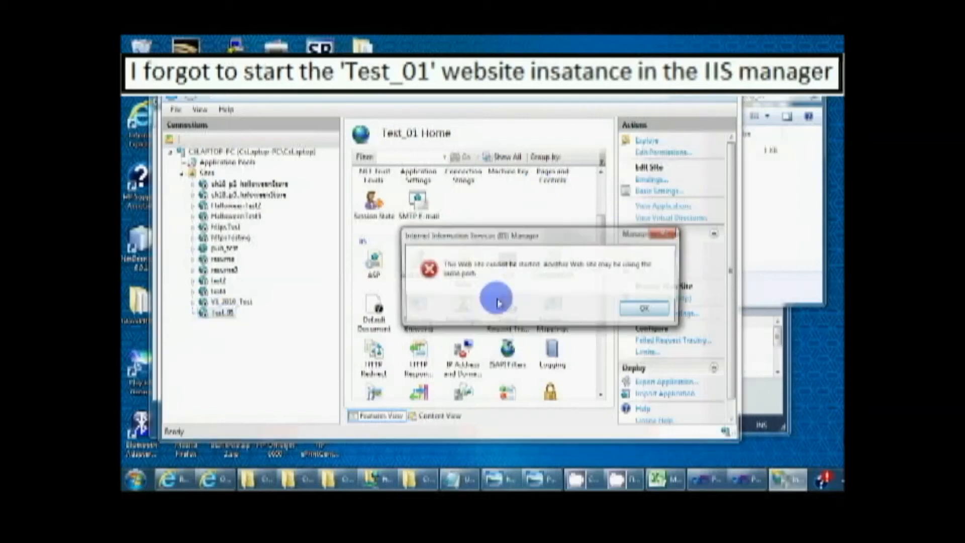
{"action": "left_click", "coordinate": [647, 310]}
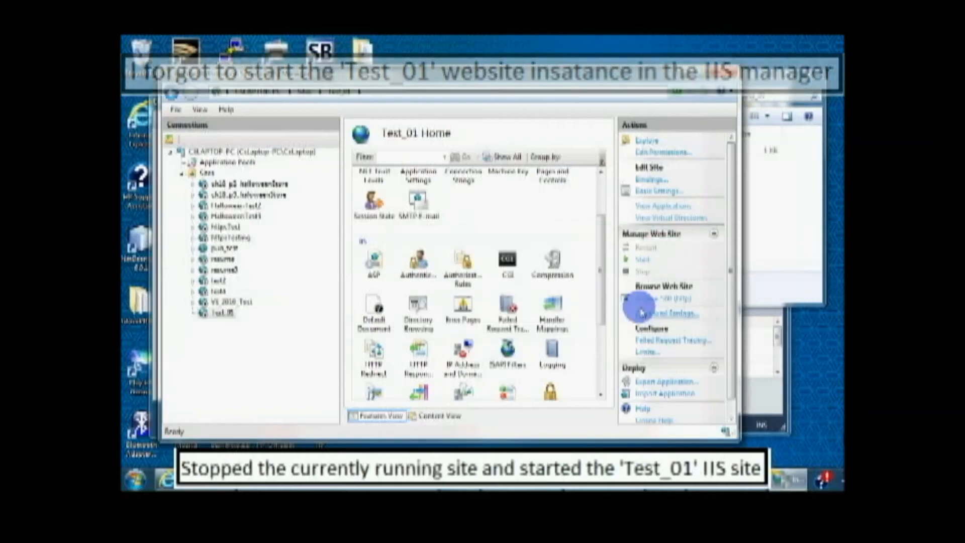
{"action": "left_click", "coordinate": [222, 249]}
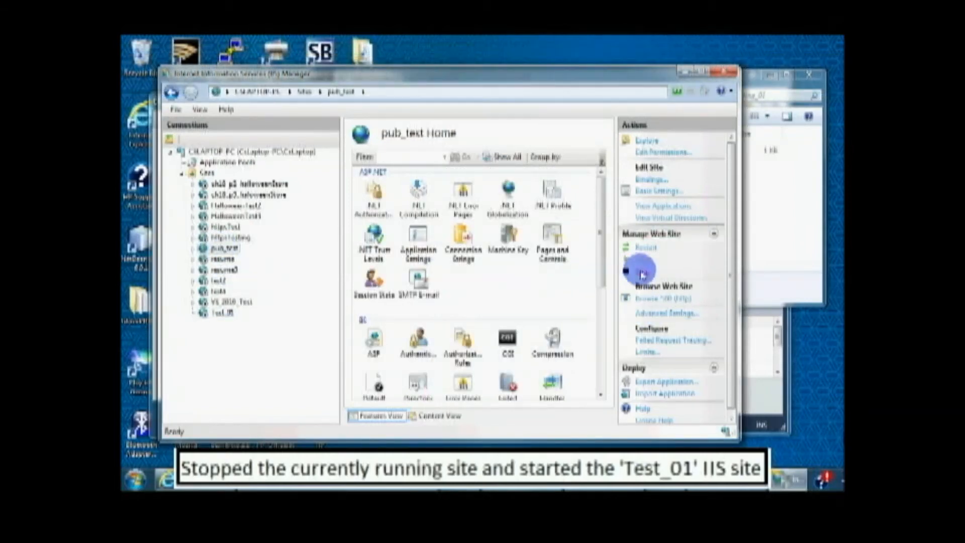
{"action": "left_click", "coordinate": [222, 313]}
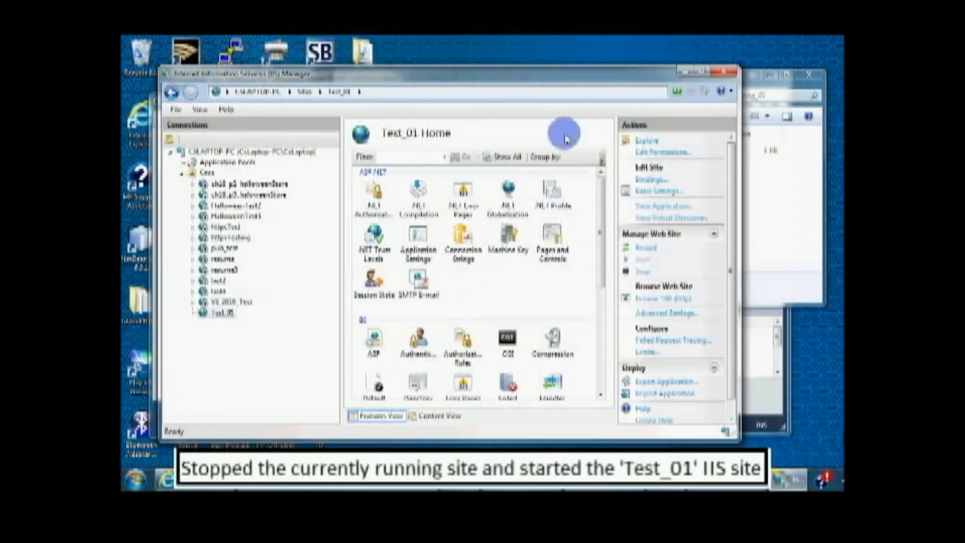
Step: Check the server node and the running state of the resume and Test_01 sites in IIS Manager
{"action": "left_click_drag", "start_coordinate": [569, 78], "coordinate": [621, 77]}
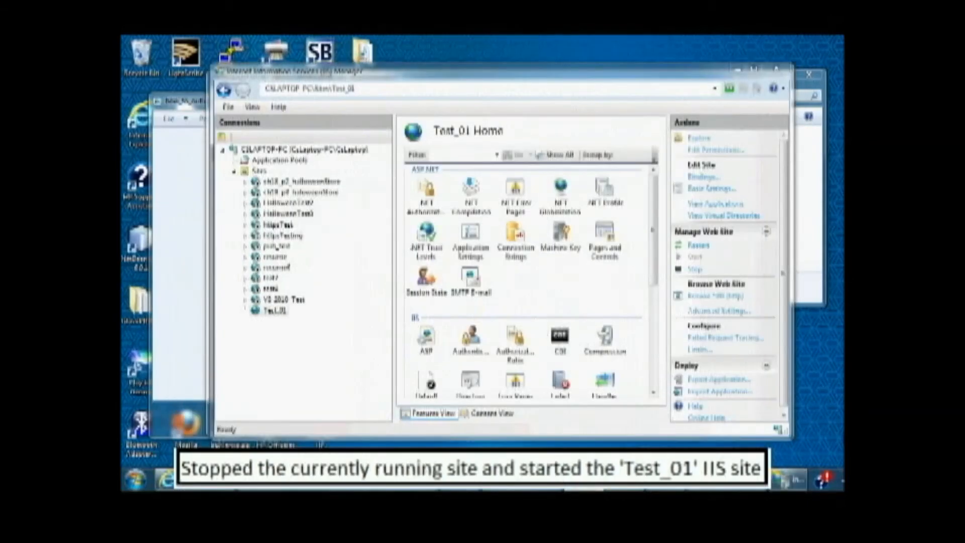
{"action": "left_click", "coordinate": [265, 315]}
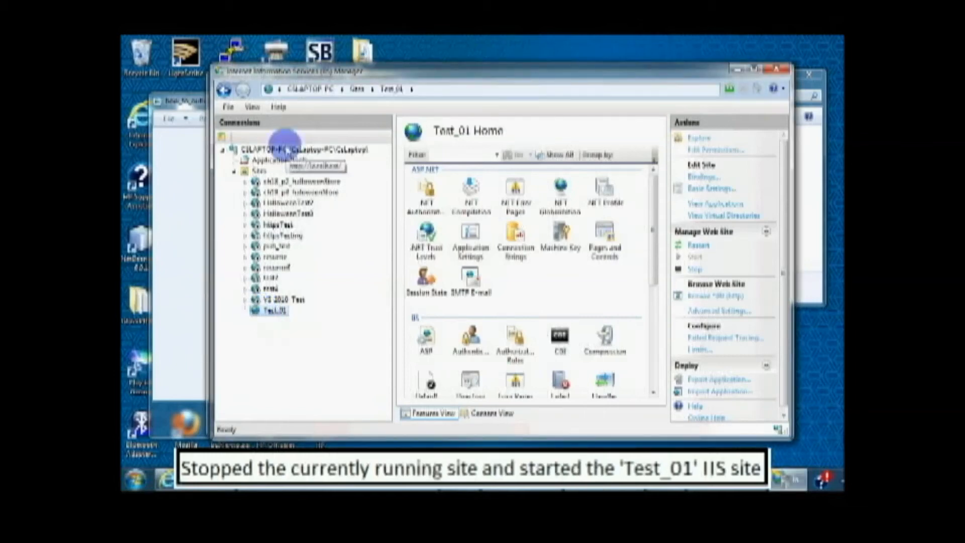
{"action": "left_click", "coordinate": [269, 150]}
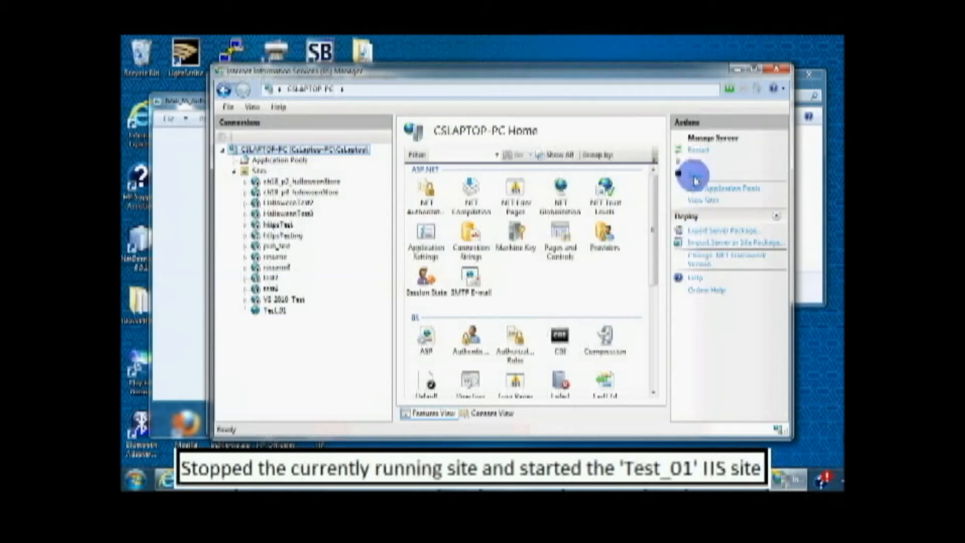
{"action": "left_click", "coordinate": [265, 310]}
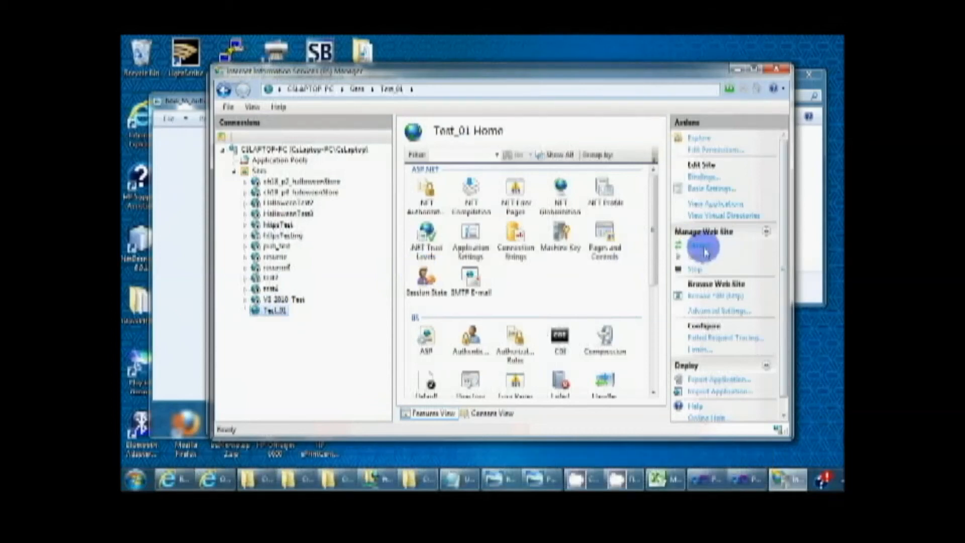
{"action": "left_click", "coordinate": [263, 311]}
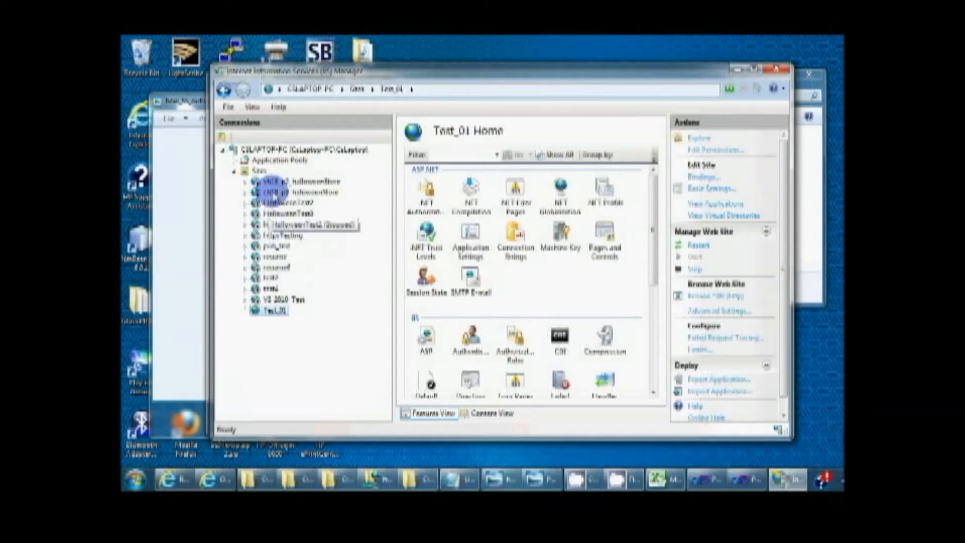
{"action": "left_click", "coordinate": [265, 257]}
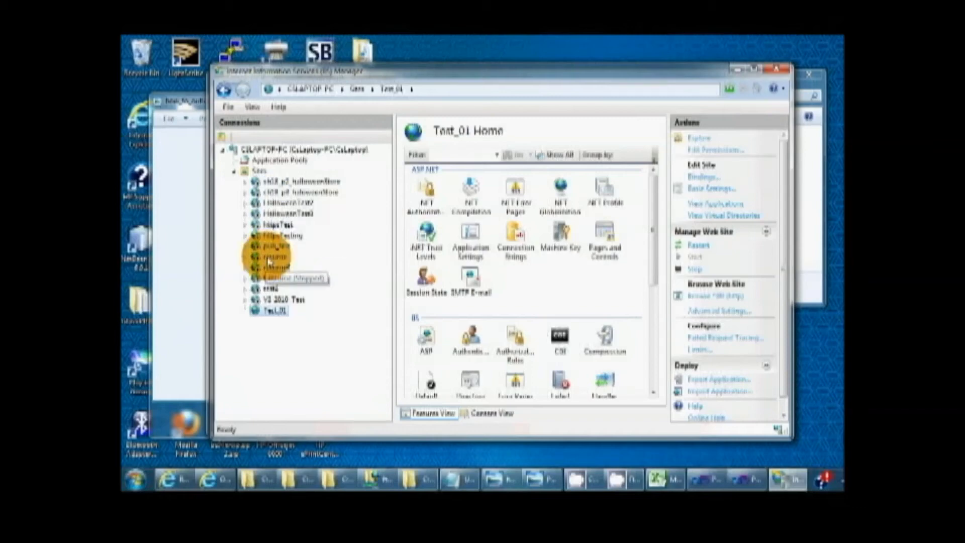
{"action": "left_click", "coordinate": [270, 311]}
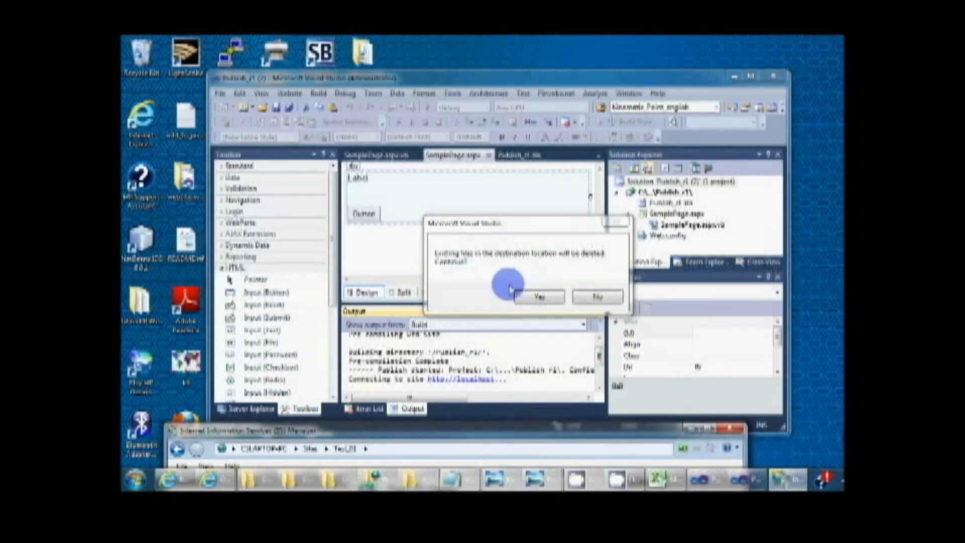
Step: Confirm deleting the existing destination files to publish the web site, and check the published files in the Testing_01 folder
{"action": "left_click", "coordinate": [535, 298]}
{"action": "left_click", "coordinate": [409, 479]}
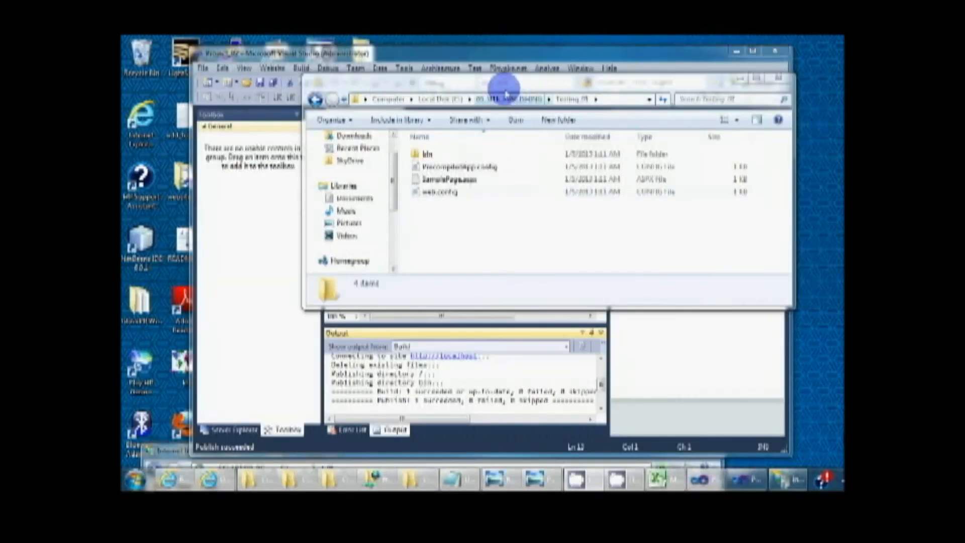
{"action": "left_click_drag", "start_coordinate": [503, 85], "coordinate": [467, 113]}
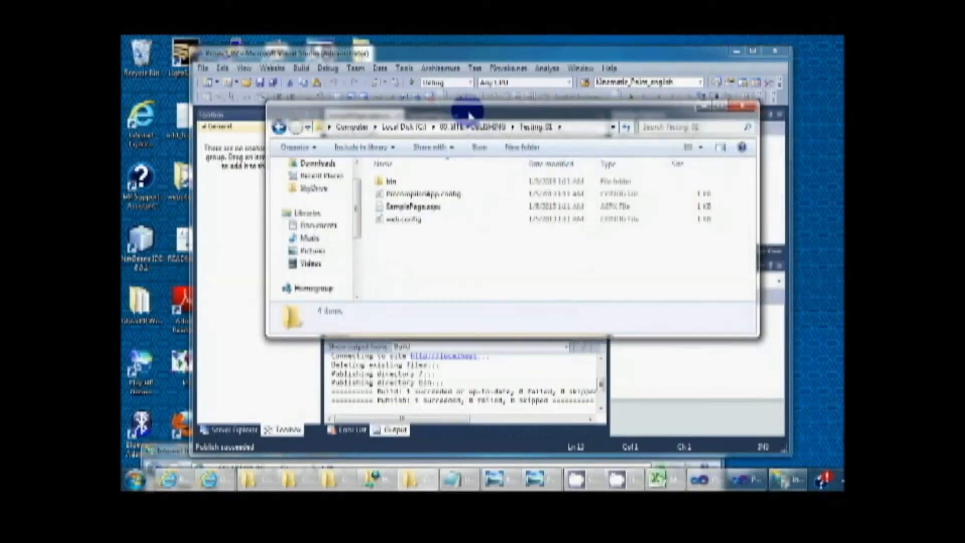
{"action": "left_click_drag", "start_coordinate": [425, 253], "coordinate": [379, 197]}
{"action": "left_click", "coordinate": [409, 254]}
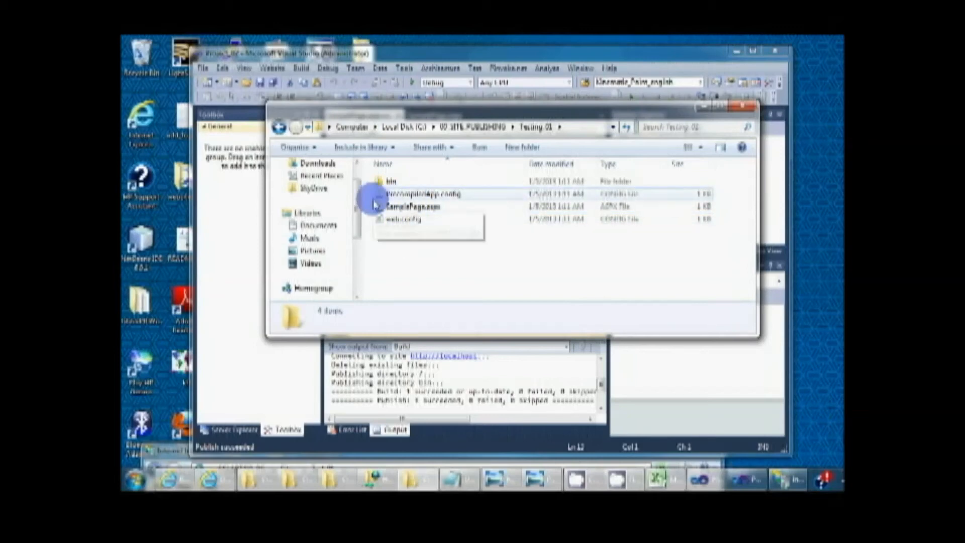
{"action": "left_click_drag", "start_coordinate": [416, 249], "coordinate": [383, 173]}
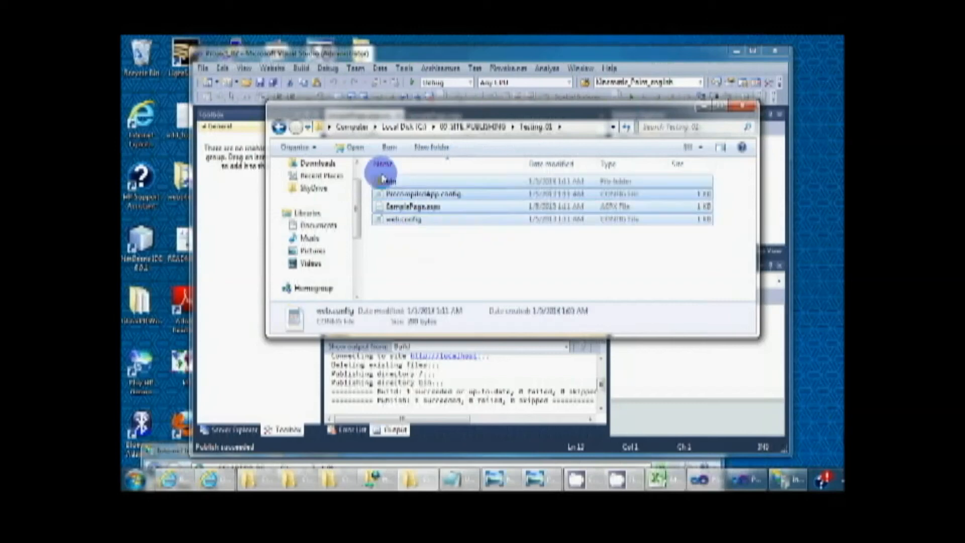
{"action": "left_click", "coordinate": [408, 250]}
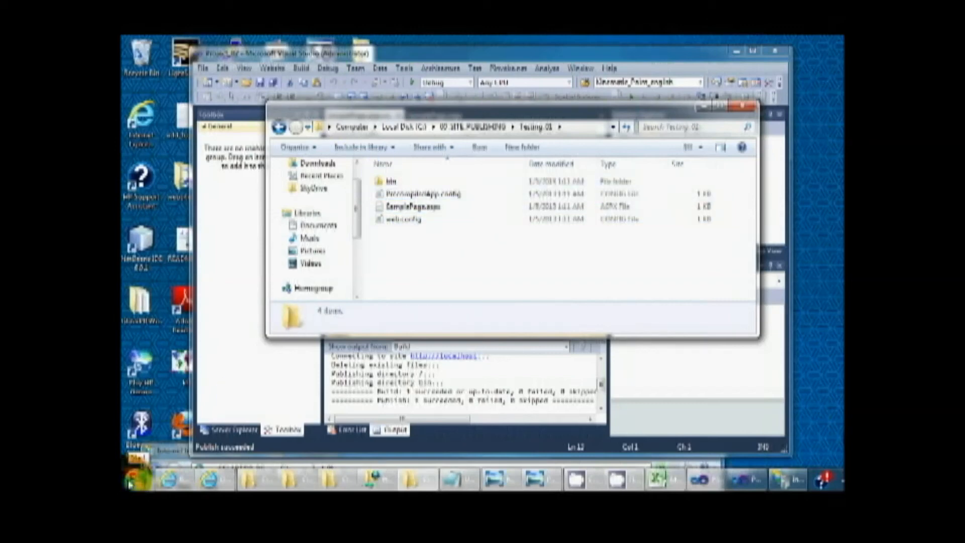
{"action": "left_click", "coordinate": [130, 484]}
{"action": "left_click", "coordinate": [183, 66]}
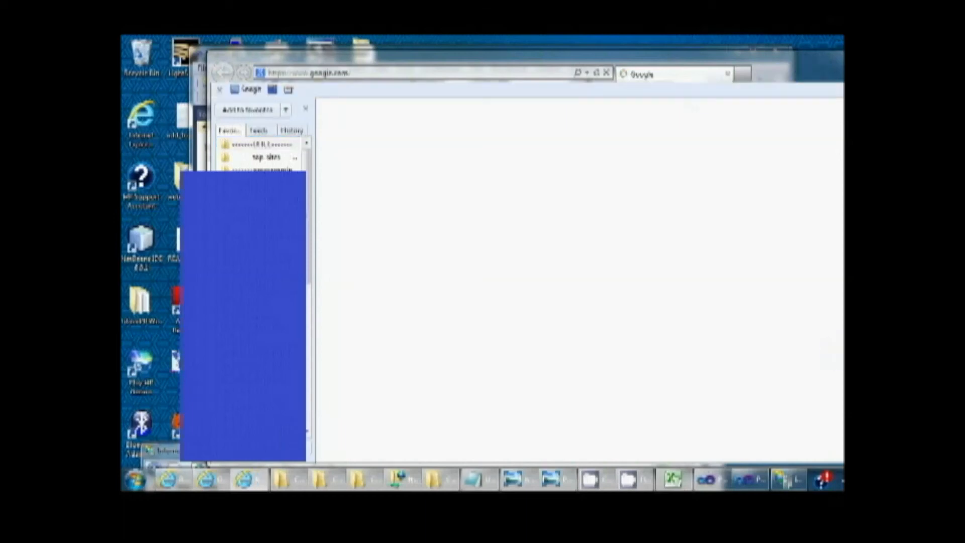
{"action": "left_click_drag", "start_coordinate": [840, 461], "coordinate": [797, 409]}
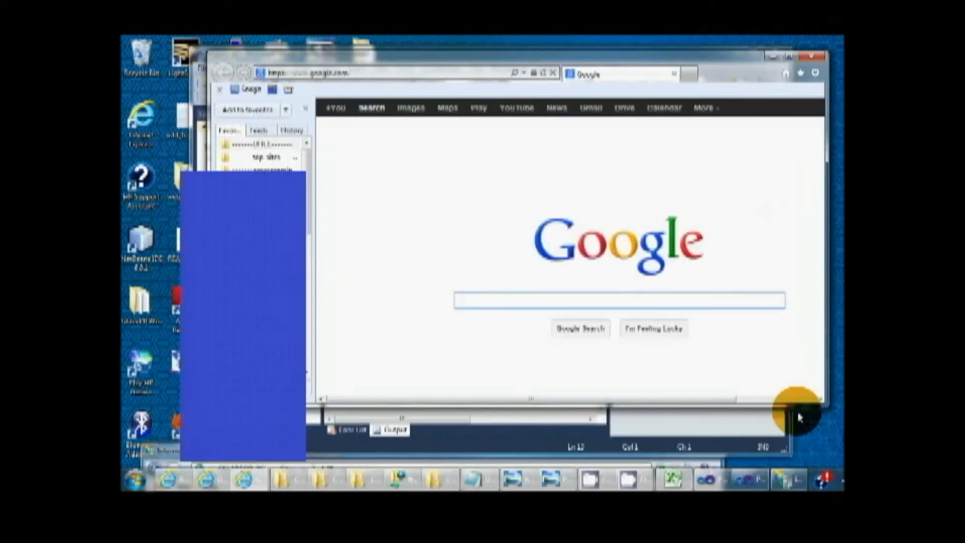
{"action": "left_click", "coordinate": [424, 74]}
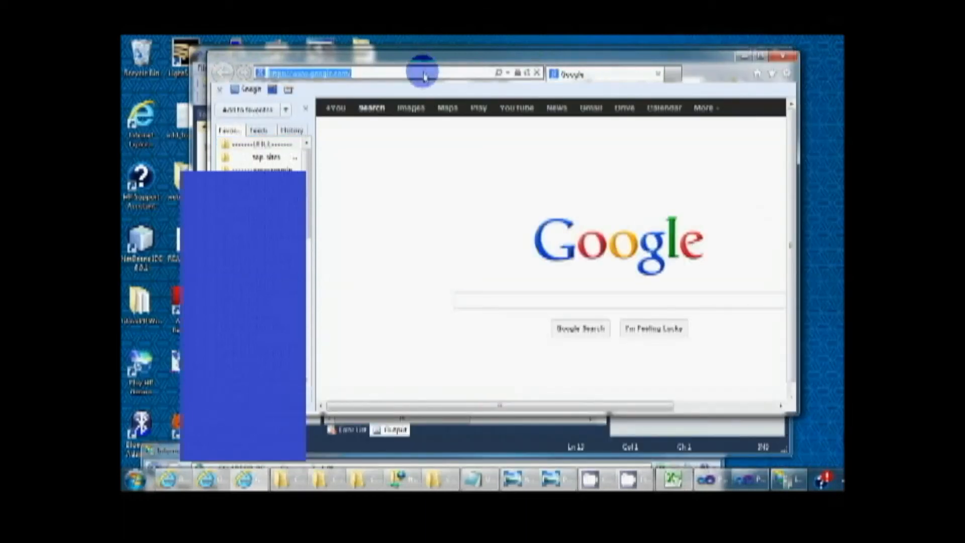
{"action": "type", "text": "http://lo"}
{"action": "key", "text": "Down"}
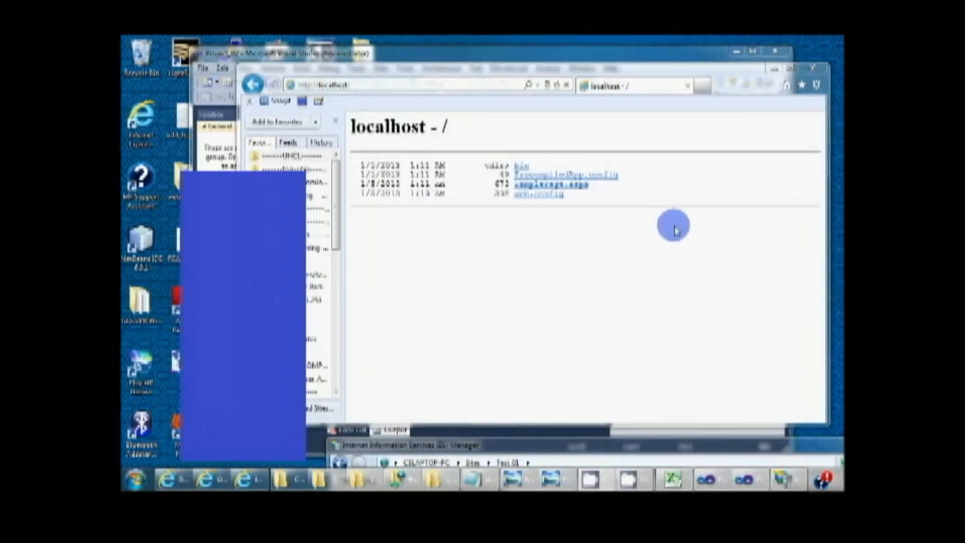
{"action": "left_click_drag", "start_coordinate": [528, 72], "coordinate": [474, 68]}
{"action": "left_click", "coordinate": [275, 81]}
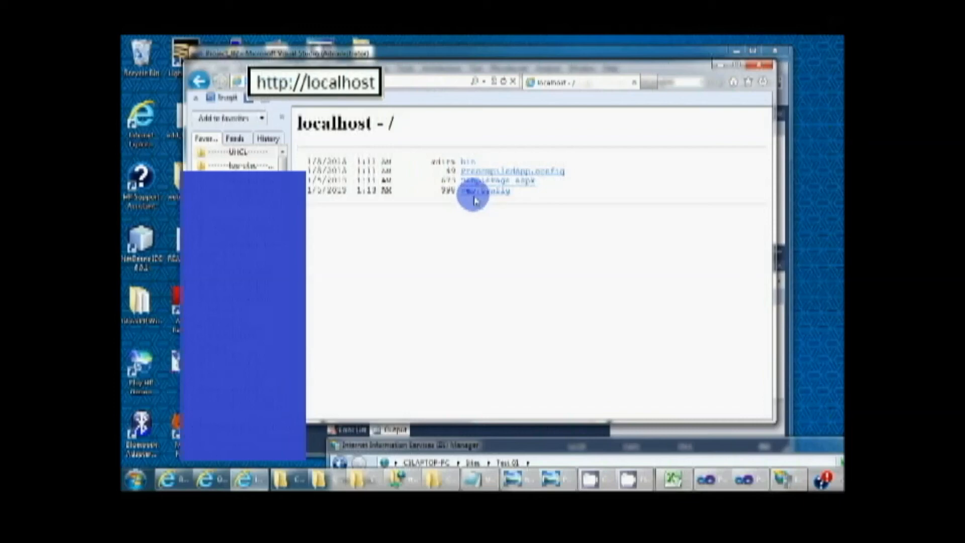
Step: Open SamplePage.aspx from the directory listing without the favorites pane, test its button, and close the browser
{"action": "left_click", "coordinate": [523, 180]}
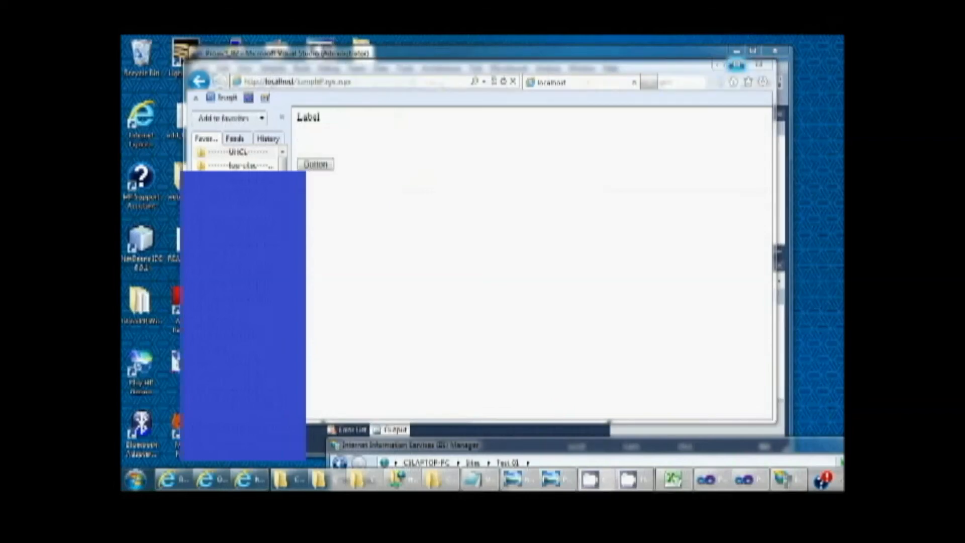
{"action": "left_click", "coordinate": [282, 117]}
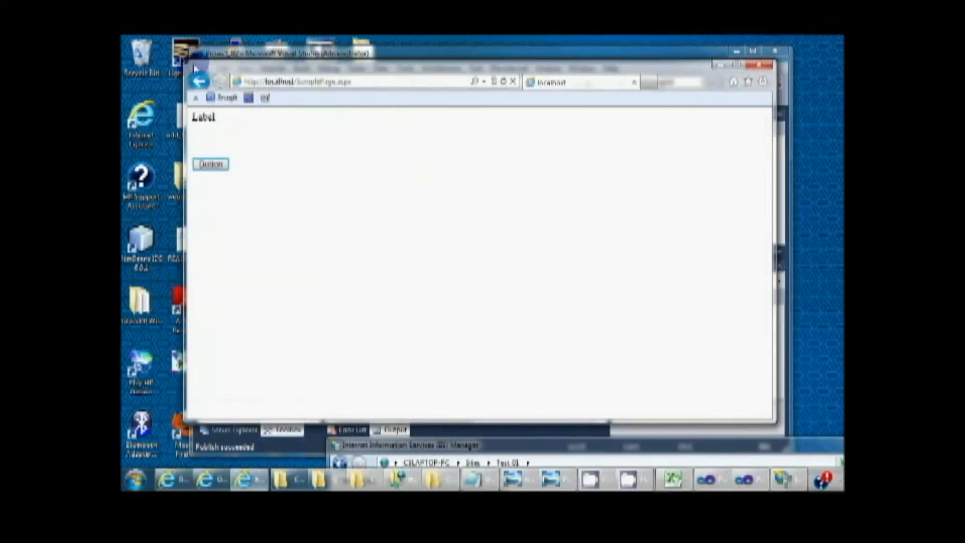
{"action": "left_click_drag", "start_coordinate": [187, 66], "coordinate": [284, 70]}
{"action": "left_click", "coordinate": [311, 168]}
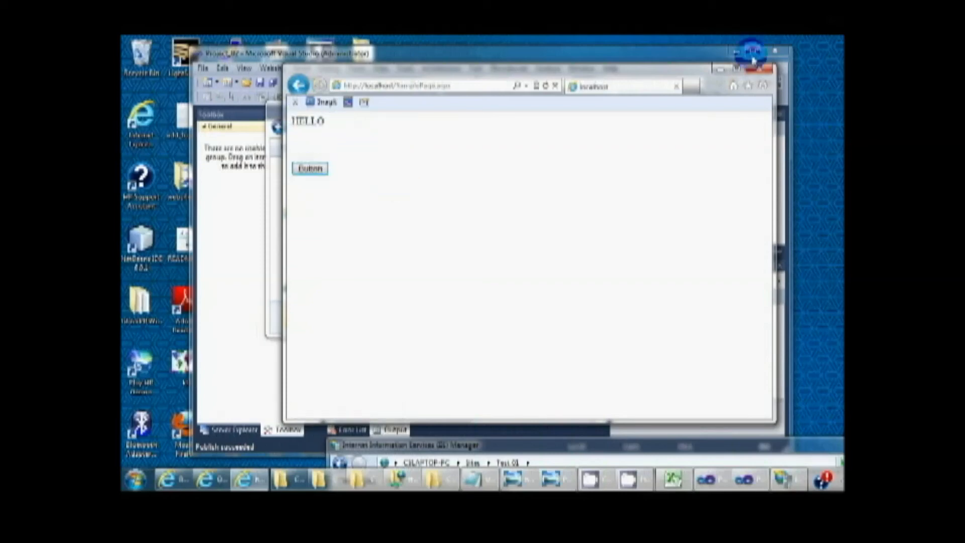
{"action": "left_click", "coordinate": [774, 69]}
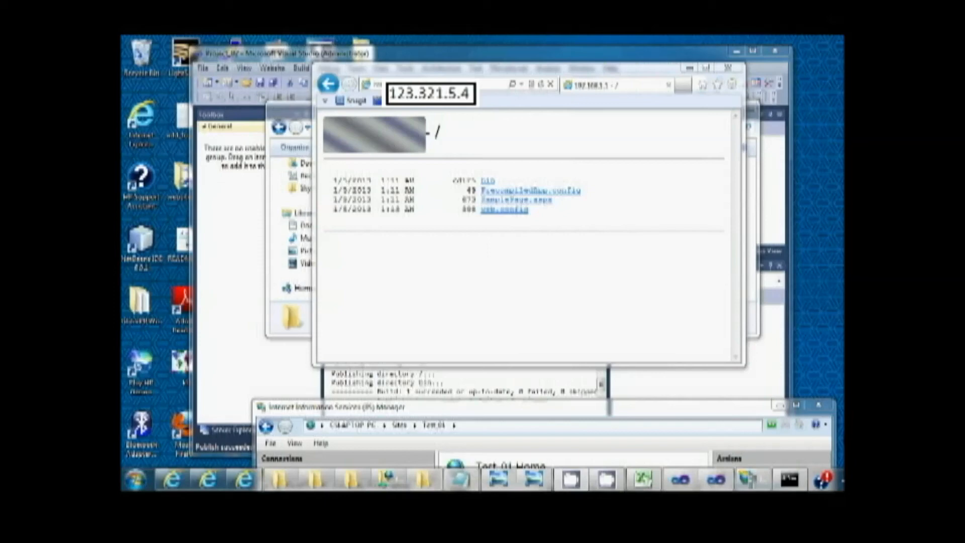
Step: Examine the IP address and domain name access paths in the Passwords.jpg diagram, and put the image window away
{"action": "left_click", "coordinate": [250, 117]}
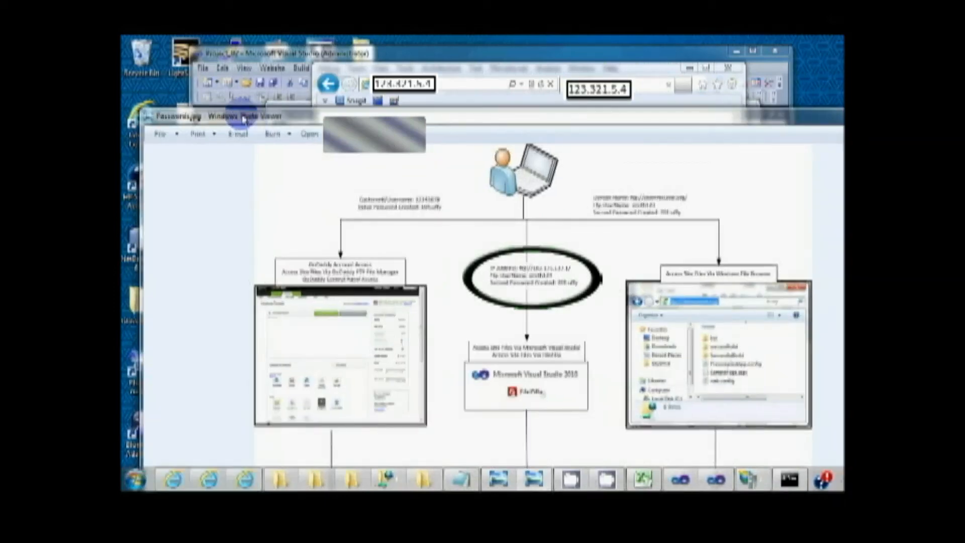
{"action": "left_click_drag", "start_coordinate": [142, 109], "coordinate": [159, 126]}
{"action": "left_click_drag", "start_coordinate": [239, 141], "coordinate": [219, 132]}
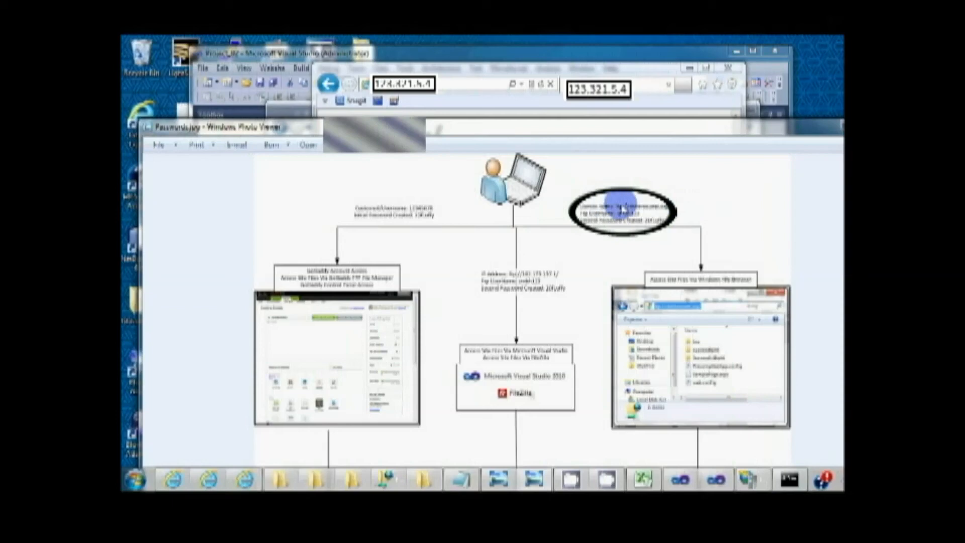
{"action": "mouse_move", "coordinate": [599, 133]}
{"action": "left_mouse_down"}
{"action": "mouse_move", "coordinate": [503, 114]}
{"action": "mouse_move", "coordinate": [599, 118]}
{"action": "left_mouse_up"}
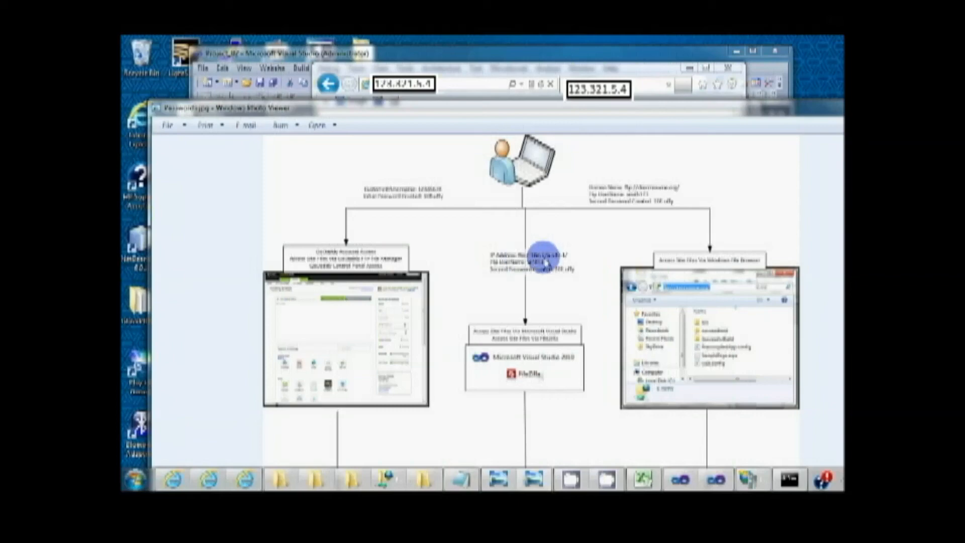
{"action": "left_click_drag", "start_coordinate": [482, 106], "coordinate": [528, 121]}
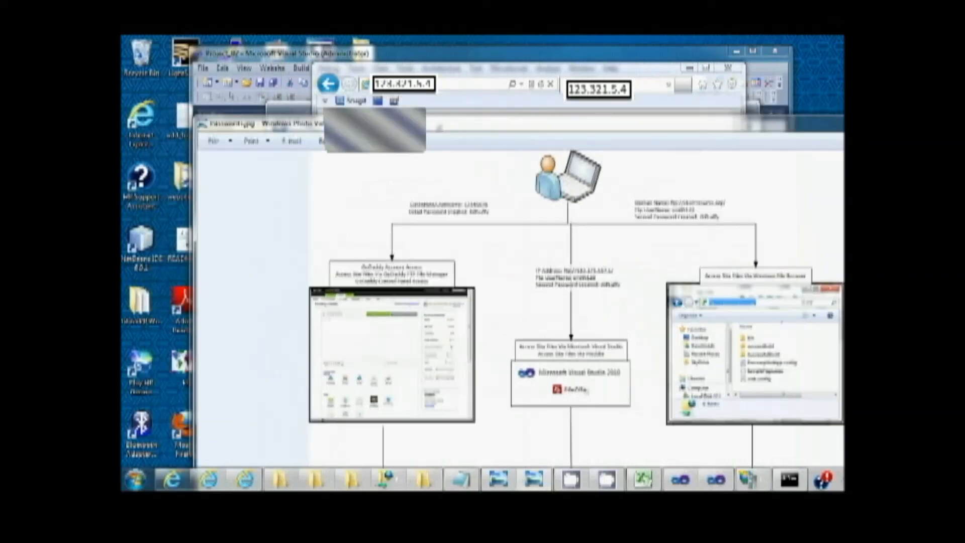
{"action": "left_click", "coordinate": [844, 122]}
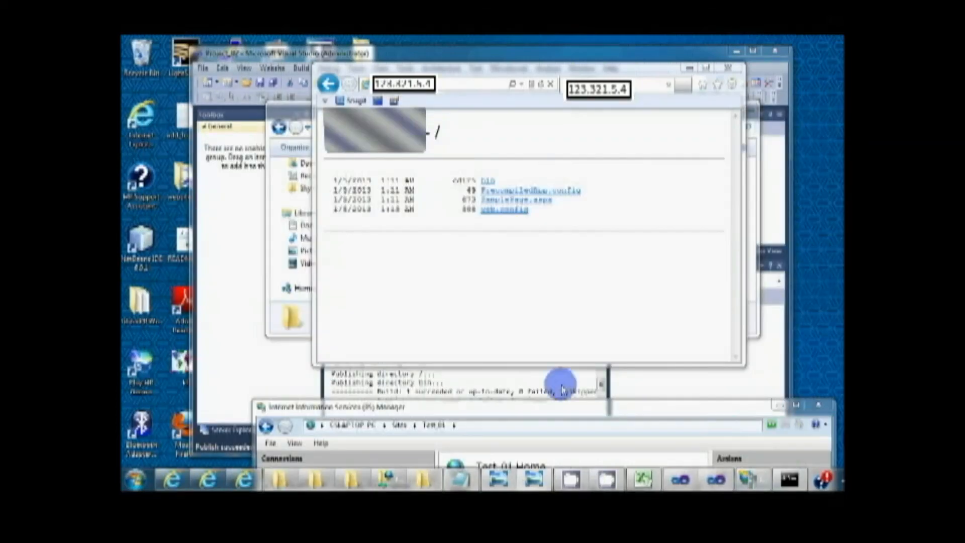
Step: Bring the already open Command Prompt window forward and close it
{"action": "left_click", "coordinate": [794, 481]}
{"action": "left_click_drag", "start_coordinate": [147, 90], "coordinate": [314, 110]}
{"action": "left_click", "coordinate": [766, 108]}
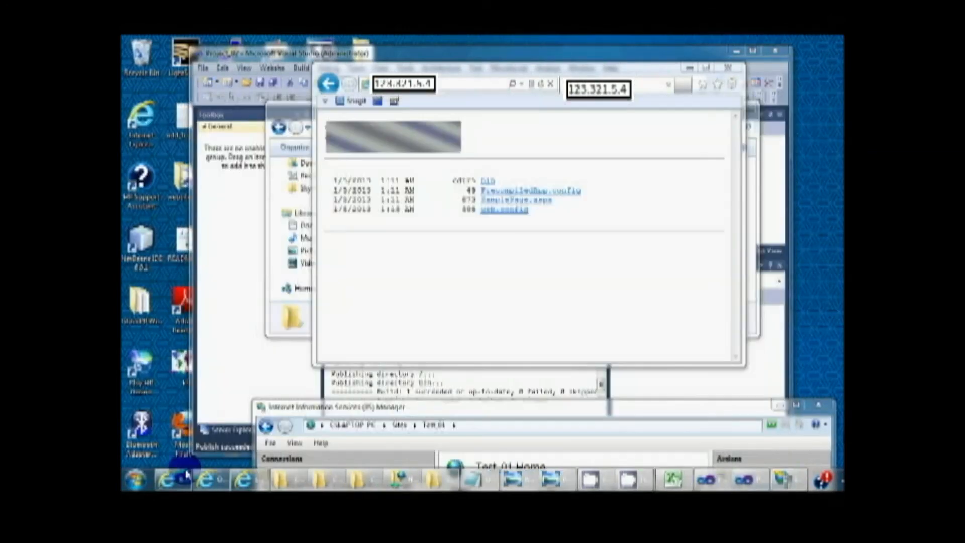
Step: Open a new Command Prompt and run ipconfig to look up the computer's IP address
{"action": "left_click", "coordinate": [135, 480]}
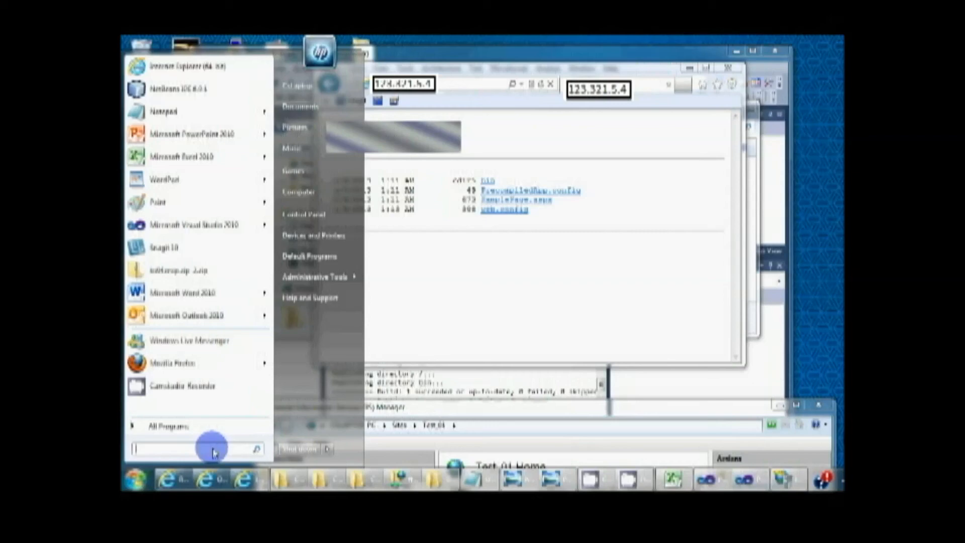
{"action": "type", "text": "cmd"}
{"action": "key", "text": "Return"}
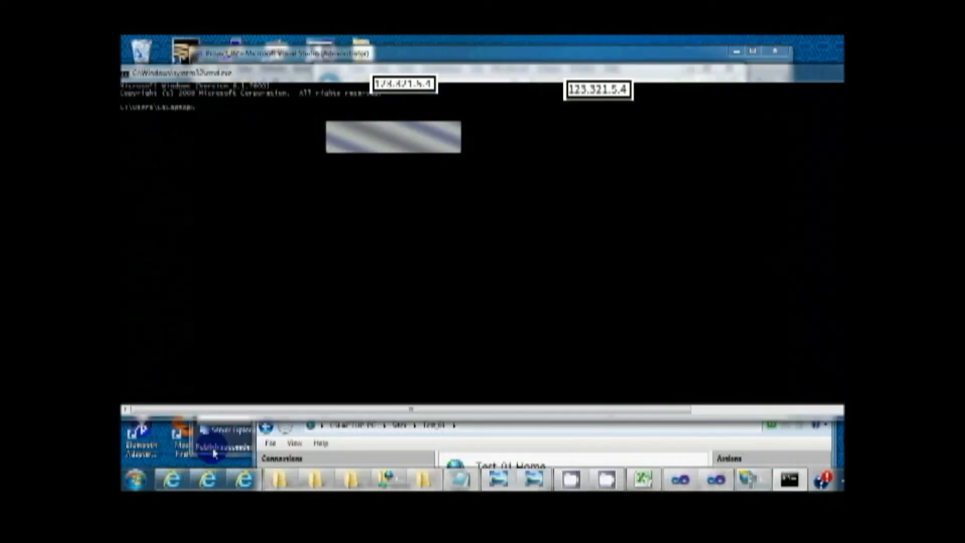
{"action": "type", "text": "ipconfig"}
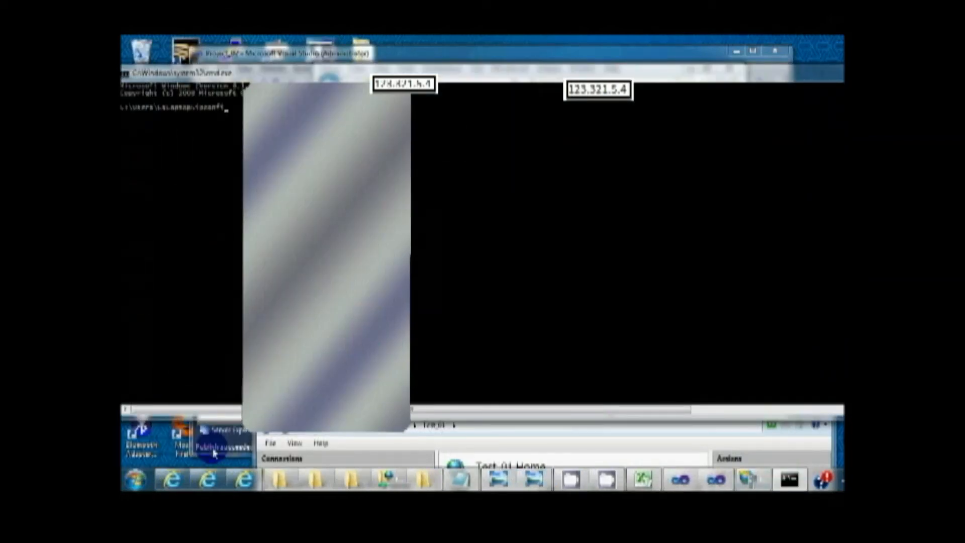
{"action": "key", "text": "Return"}
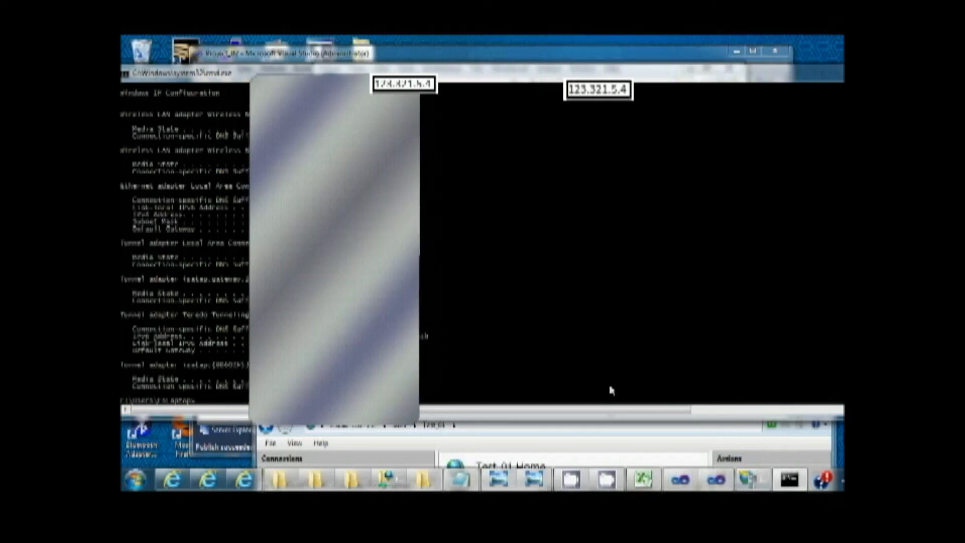
Step: Shrink the Command Prompt window, open SamplePage.aspx in the browser through the computer's IP address, and test its button
{"action": "left_click_drag", "start_coordinate": [844, 329], "coordinate": [575, 348]}
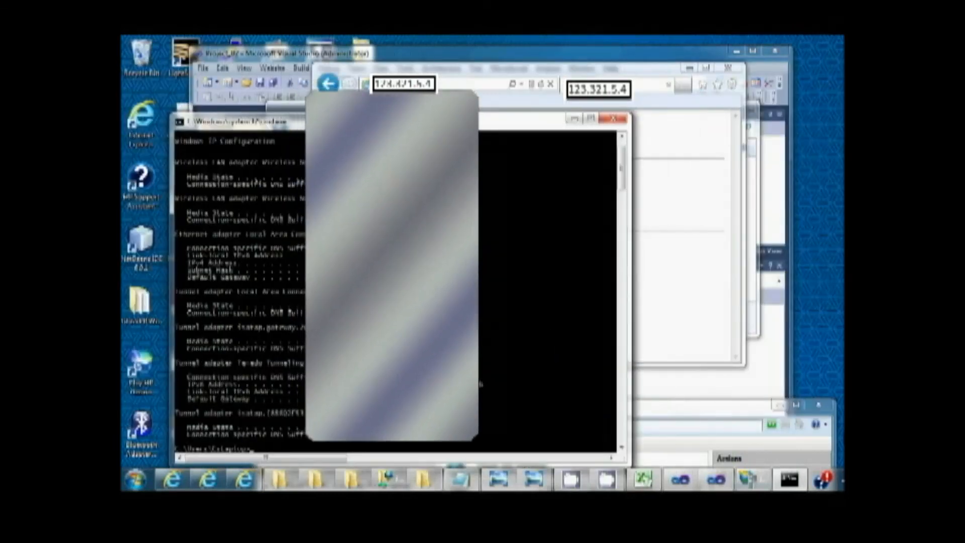
{"action": "left_click", "coordinate": [518, 66]}
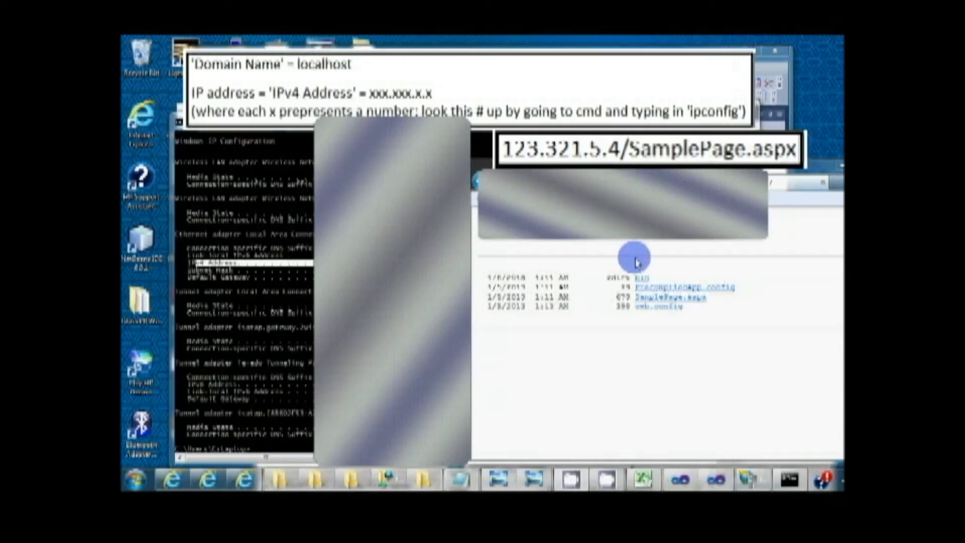
{"action": "left_click", "coordinate": [684, 301]}
{"action": "left_click", "coordinate": [500, 265]}
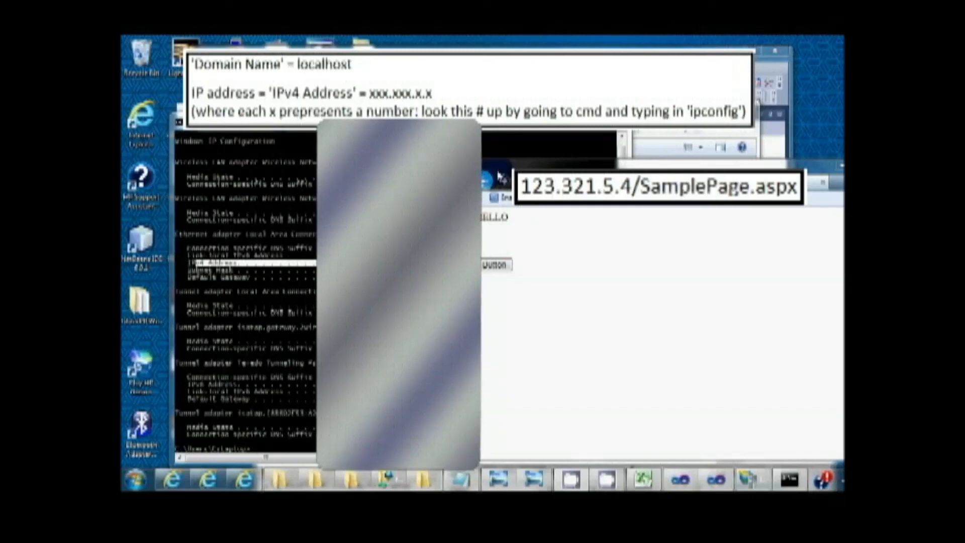
Step: Open the Add Web Site dialog for Sites in IIS Manager and examine its binding port alongside the SamplePage.aspx browser address
{"action": "left_click", "coordinate": [752, 480]}
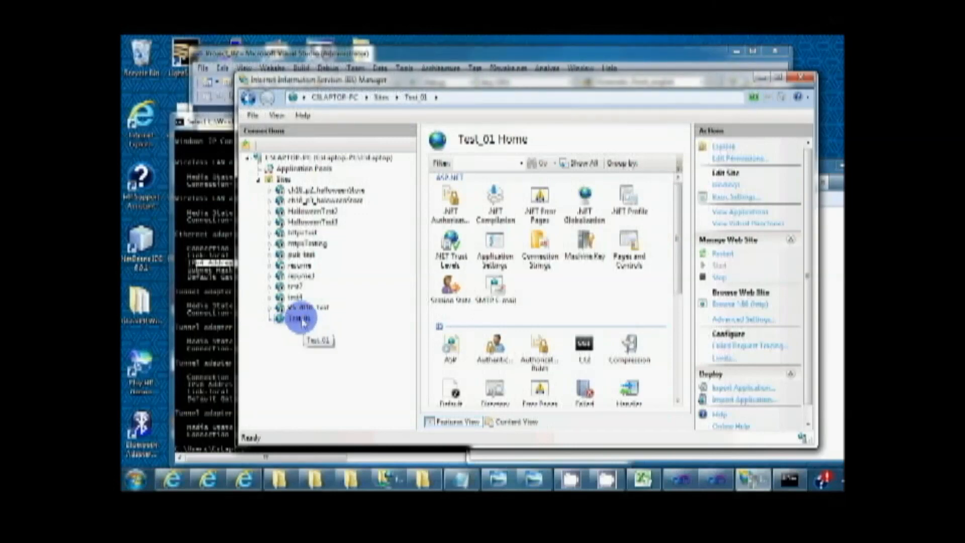
{"action": "right_click", "coordinate": [279, 179]}
{"action": "left_click", "coordinate": [308, 188]}
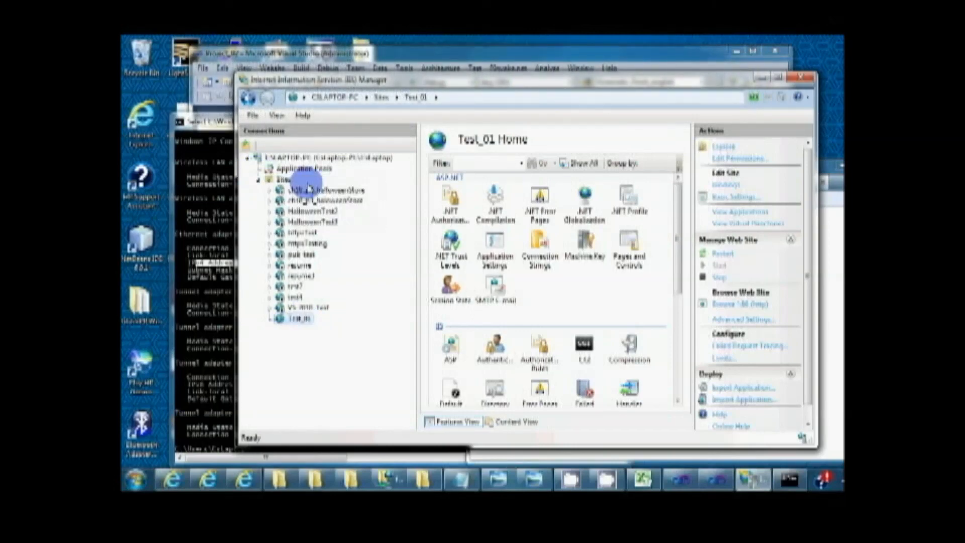
{"action": "double_click", "coordinate": [601, 278]}
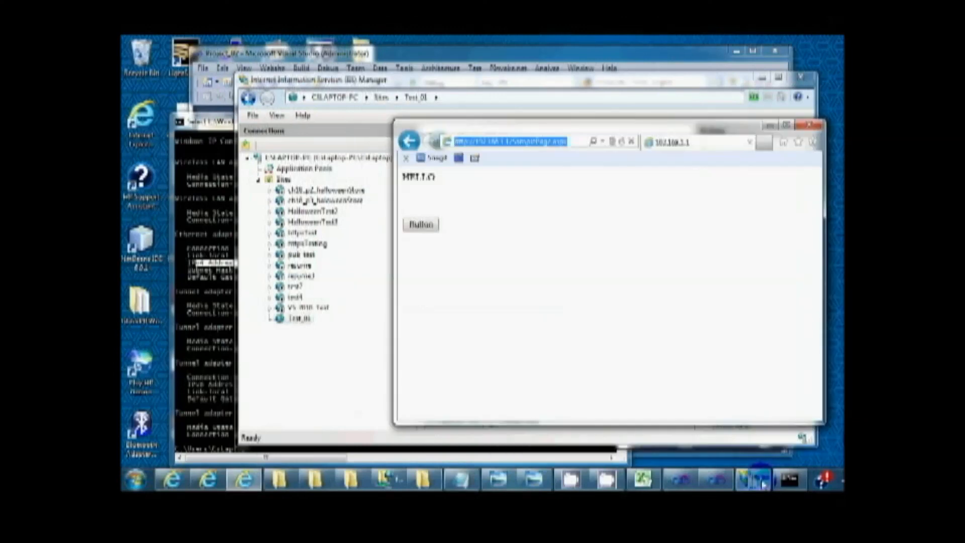
{"action": "left_click", "coordinate": [763, 483]}
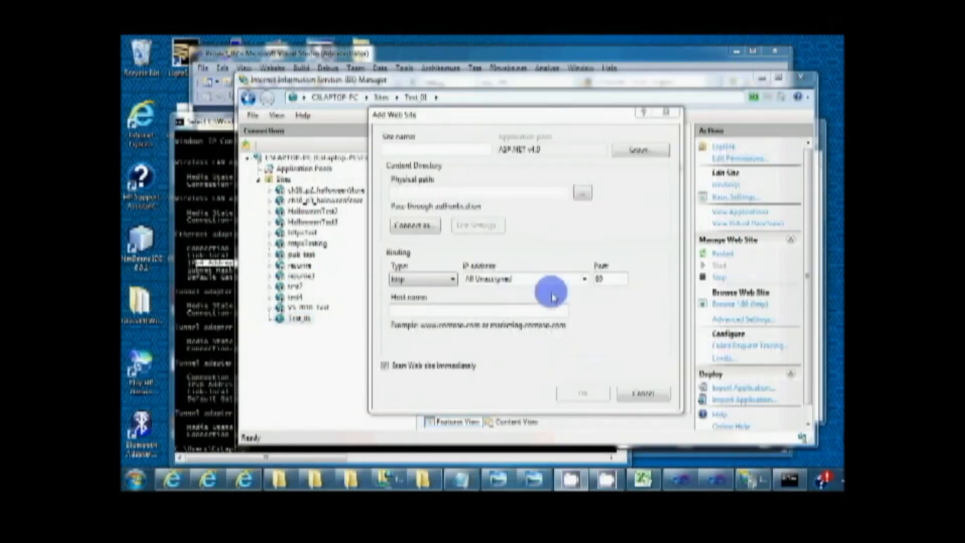
{"action": "double_click", "coordinate": [608, 277]}
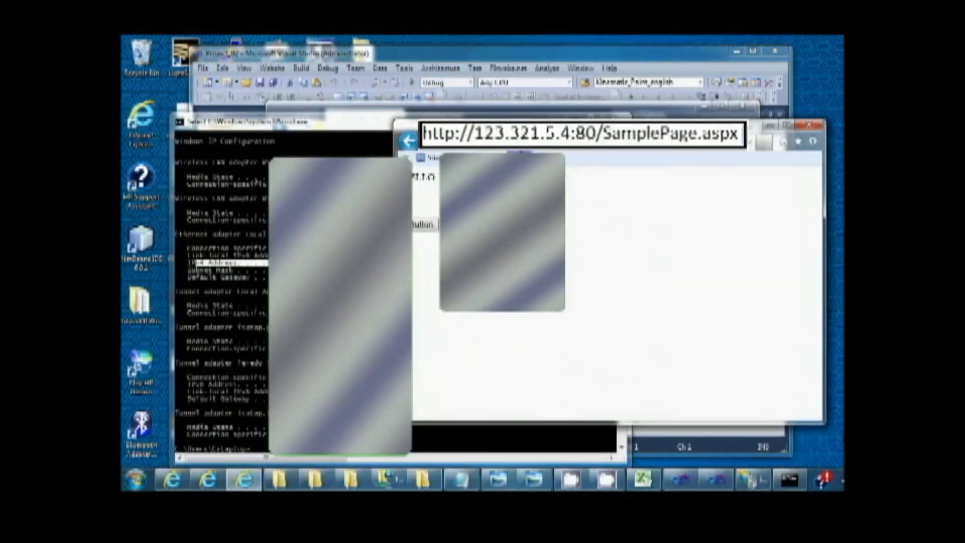
Step: Edit the browser address to load the site through localhost with port 80
{"action": "left_click_drag", "start_coordinate": [519, 139], "coordinate": [411, 136]}
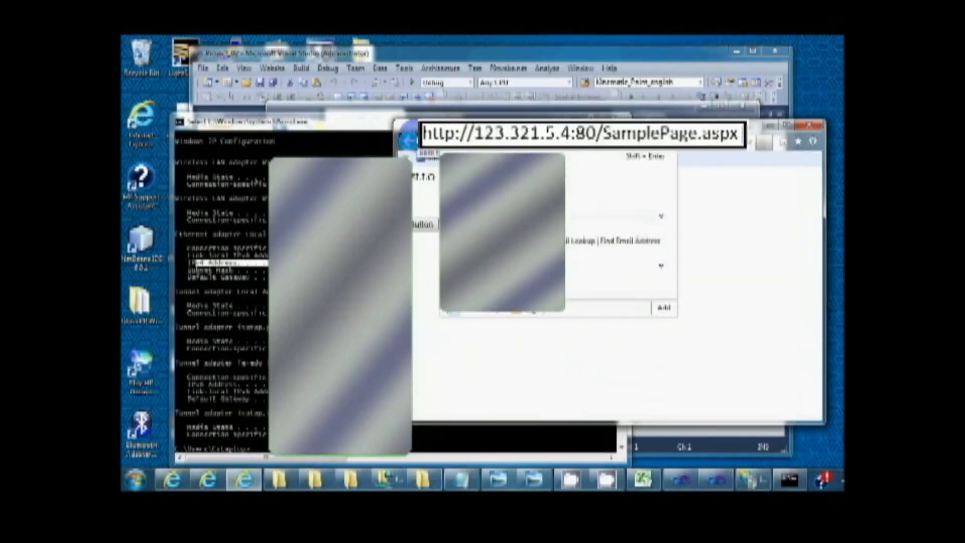
{"action": "left_click", "coordinate": [408, 140]}
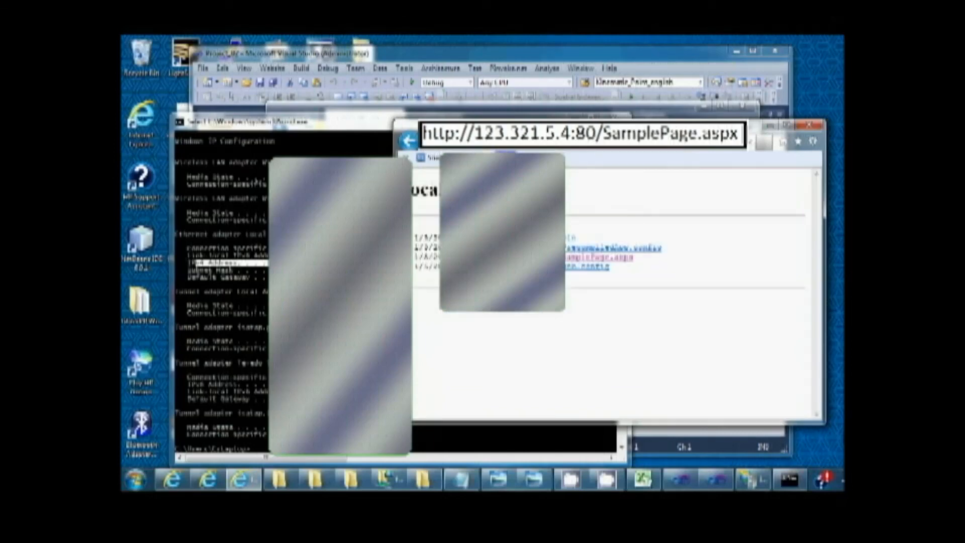
{"action": "left_click", "coordinate": [612, 167]}
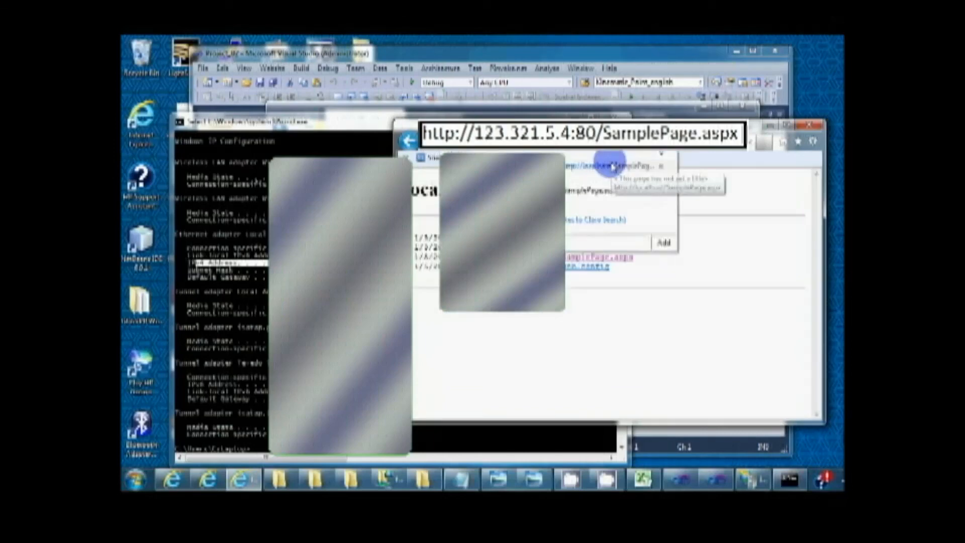
{"action": "key", "text": "Return"}
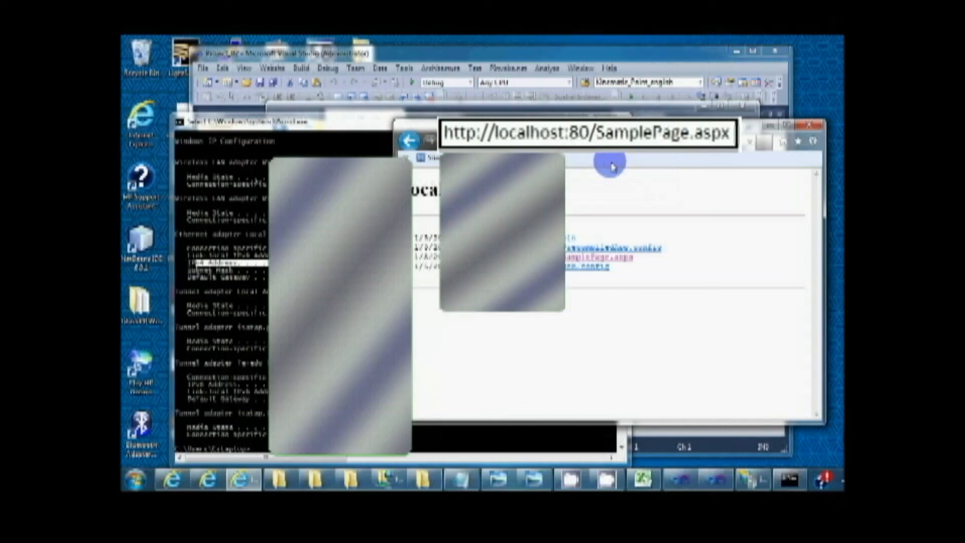
Step: Try to load the localhost address with a different port number, and return to the site's directory listing
{"action": "left_click", "coordinate": [612, 166]}
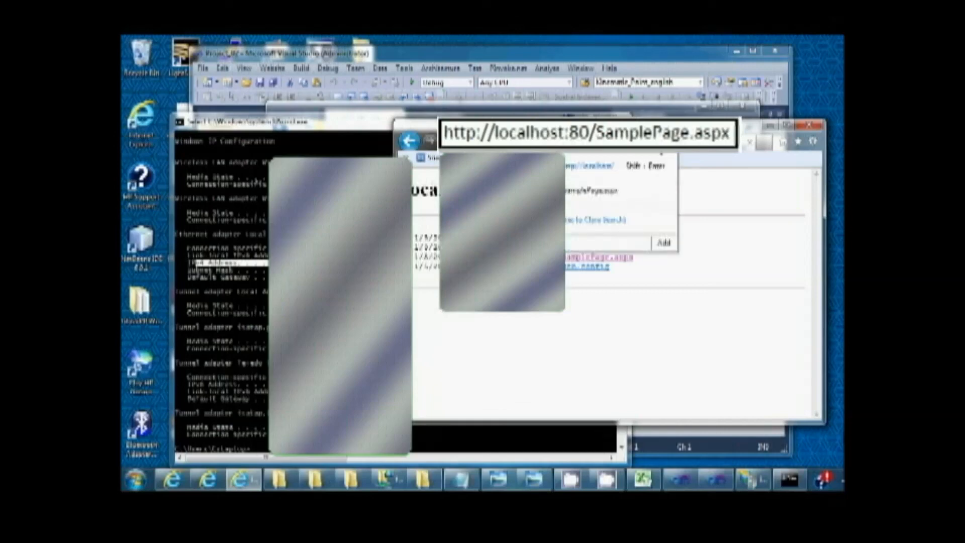
{"action": "key", "text": "Return"}
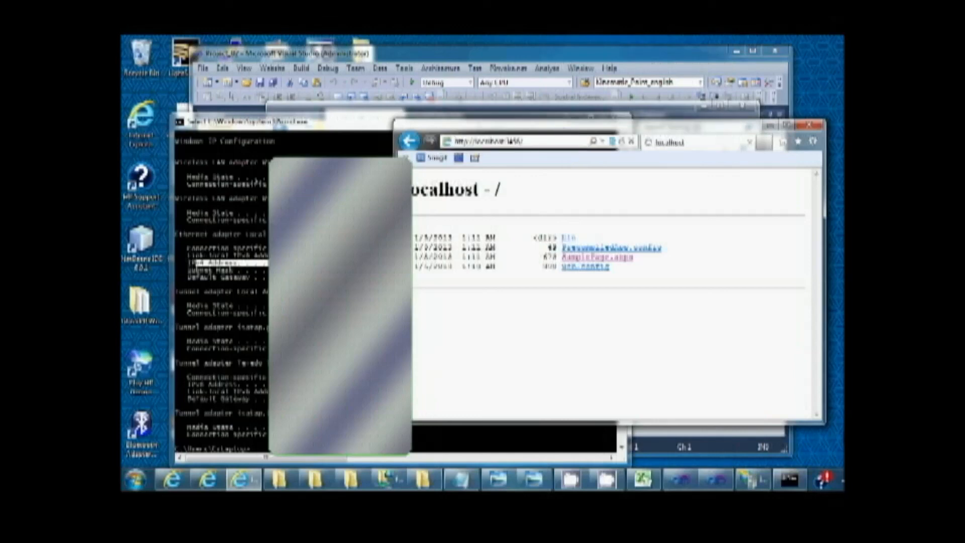
{"action": "double_click", "coordinate": [522, 143]}
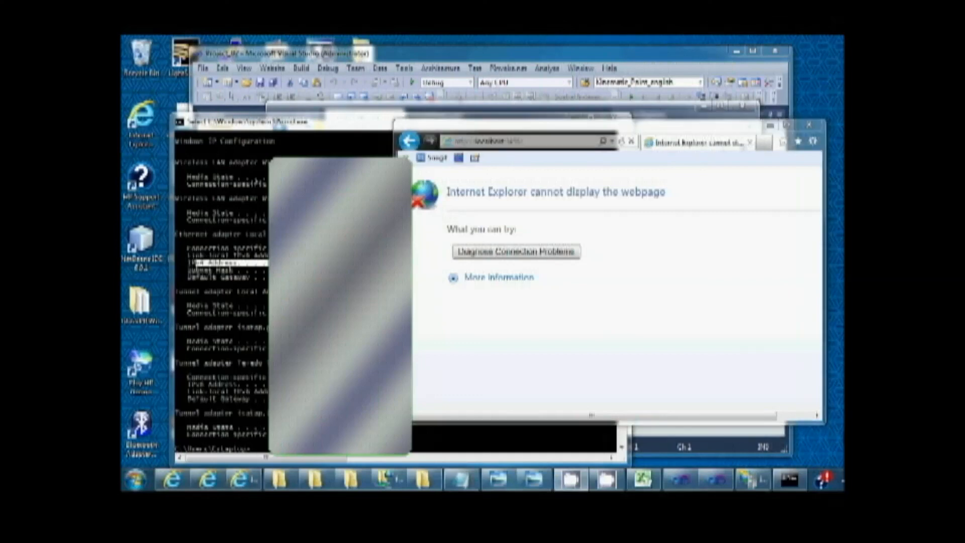
{"action": "left_click", "coordinate": [412, 142]}
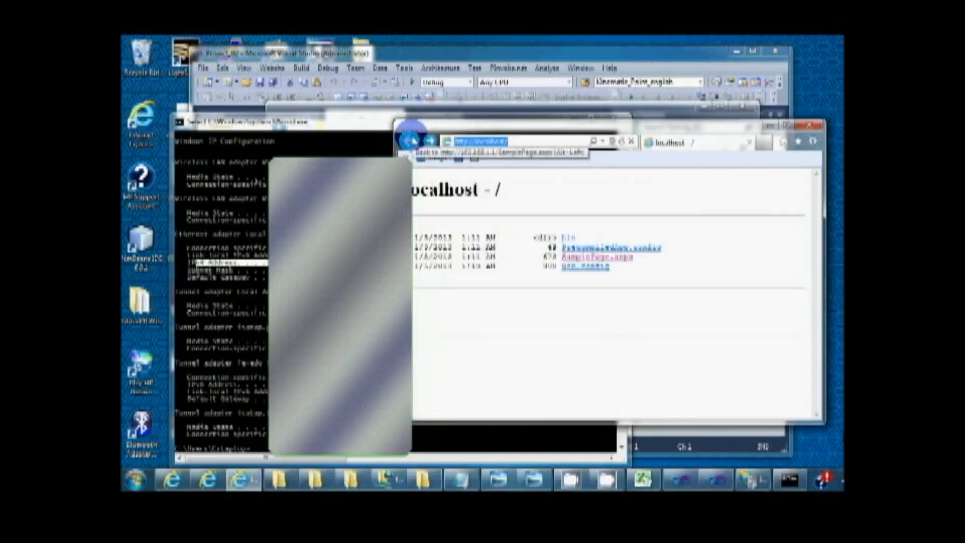
Step: Close the browser window with the localhost directory listing and bring the Project_02 Visual Studio window forward
{"action": "left_click_drag", "start_coordinate": [636, 126], "coordinate": [580, 104]}
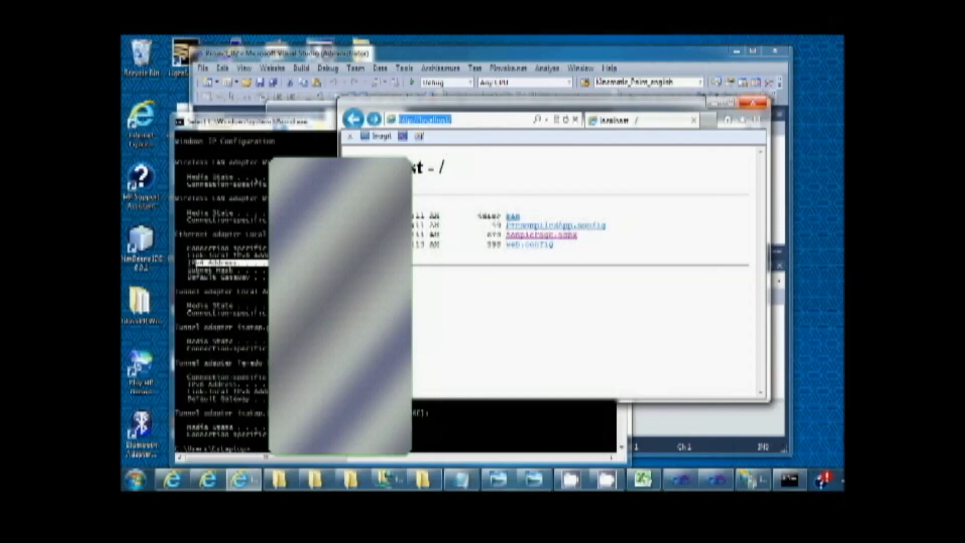
{"action": "left_click", "coordinate": [753, 103]}
{"action": "left_click", "coordinate": [680, 480]}
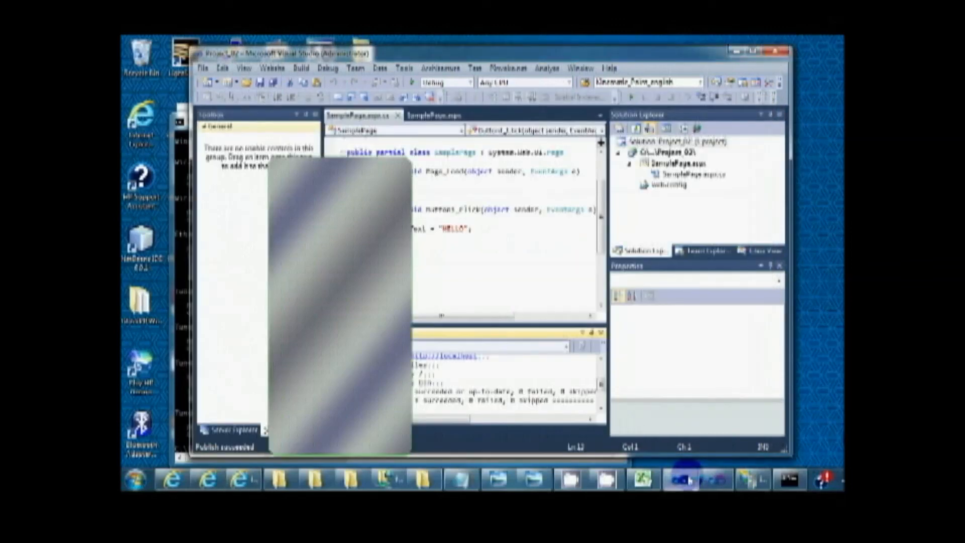